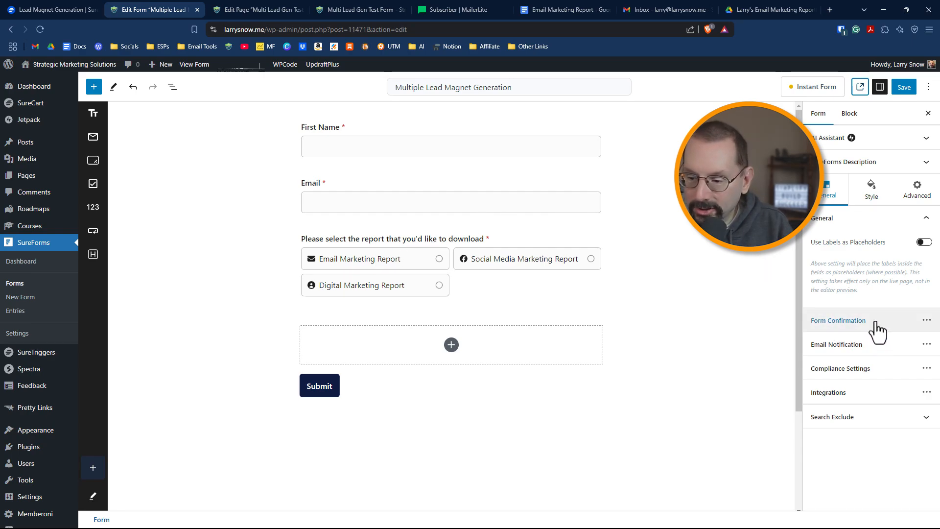
# Review the form's confirmation message and email notification settings
pyautogui.click(838, 320)
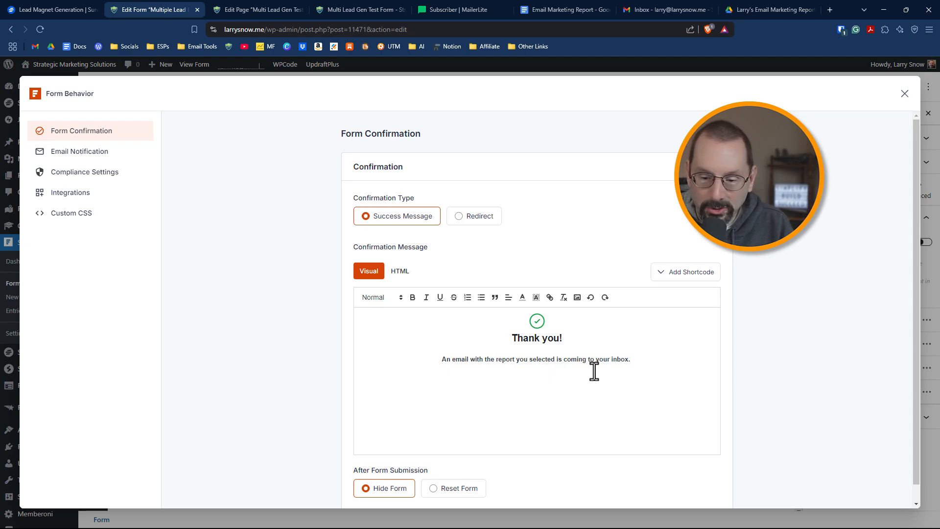
pyautogui.click(81, 155)
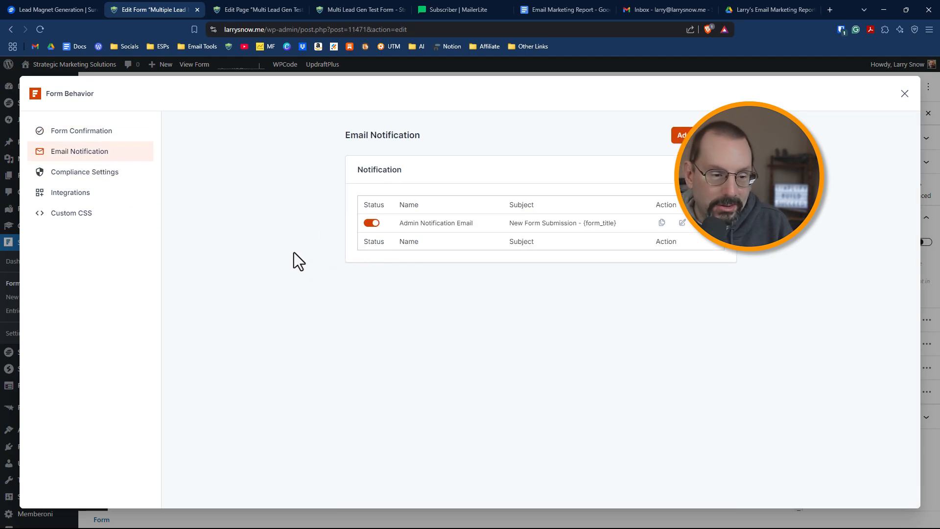
pyautogui.click(904, 94)
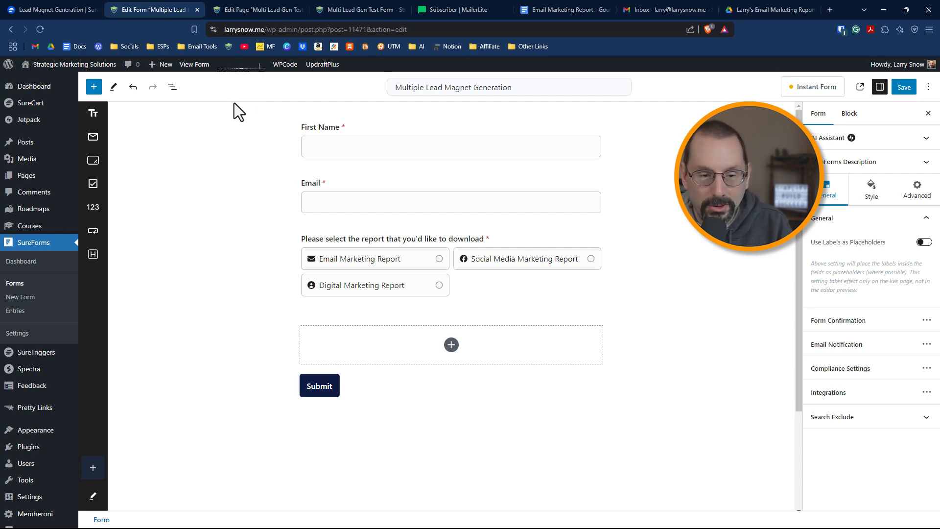
# Review the page embedding the form, and on its live version choose Email Marketing Report and submit the form
pyautogui.click(236, 13)
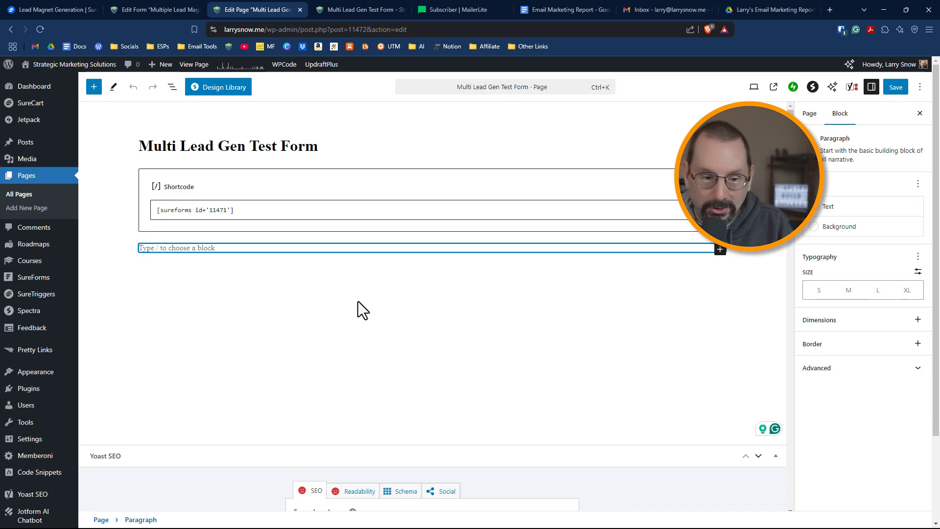
pyautogui.hotkey('ctrl', 'Tab')
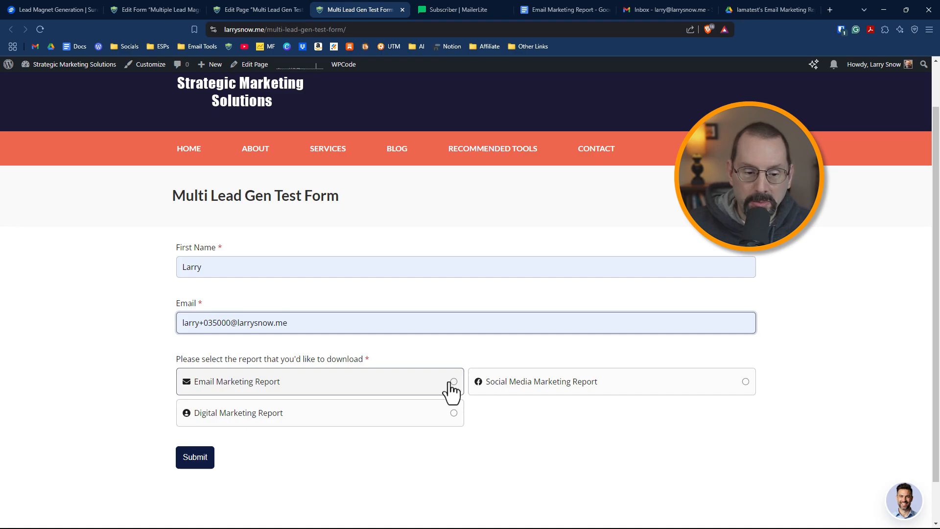
pyautogui.click(449, 383)
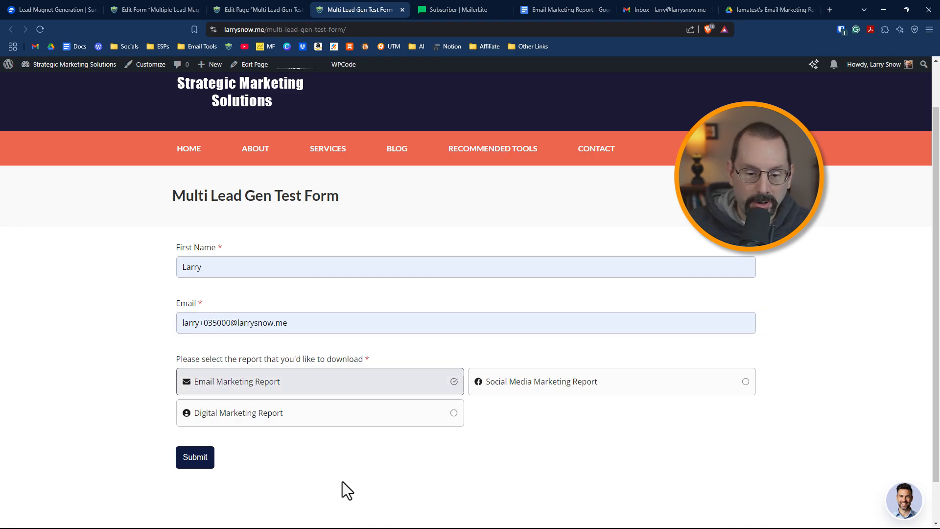
pyautogui.click(194, 460)
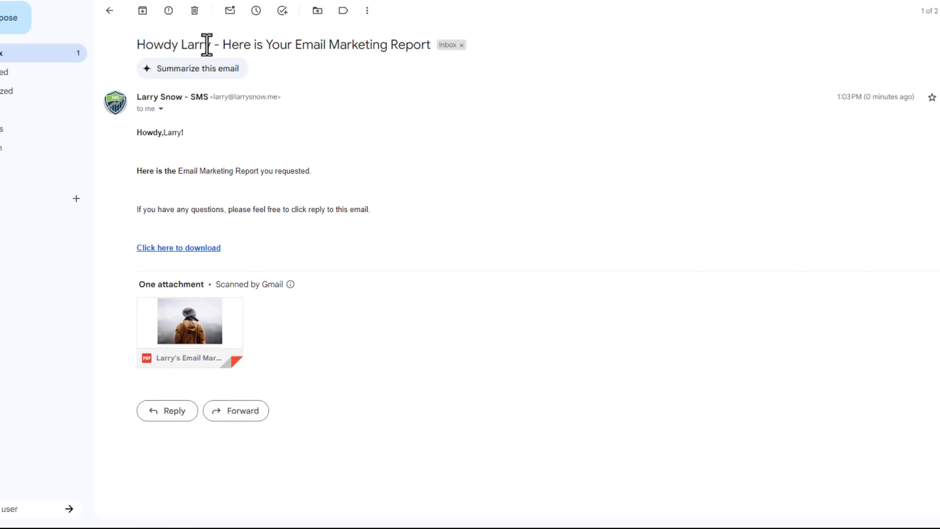
# Check the personalized first name in the email's subject and greeting, and open the report's download link
pyautogui.doubleClick(201, 45)
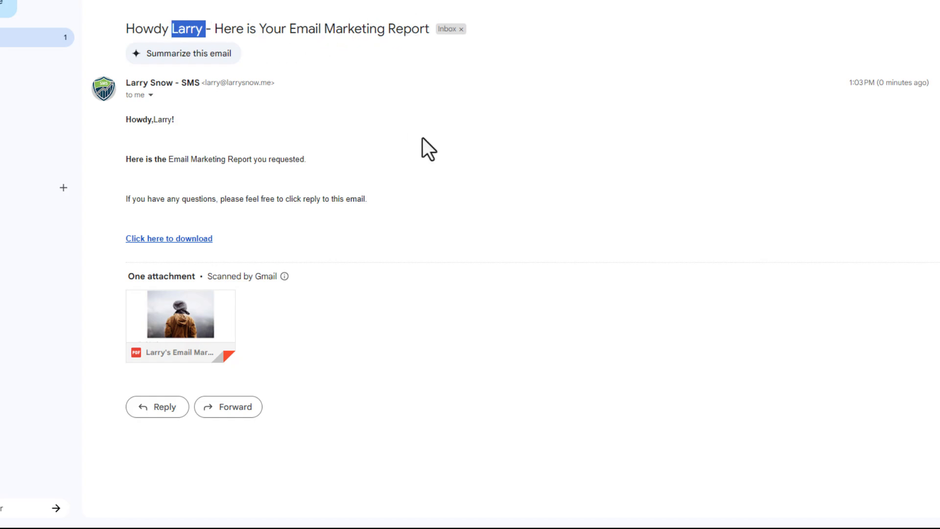
pyautogui.click(155, 120)
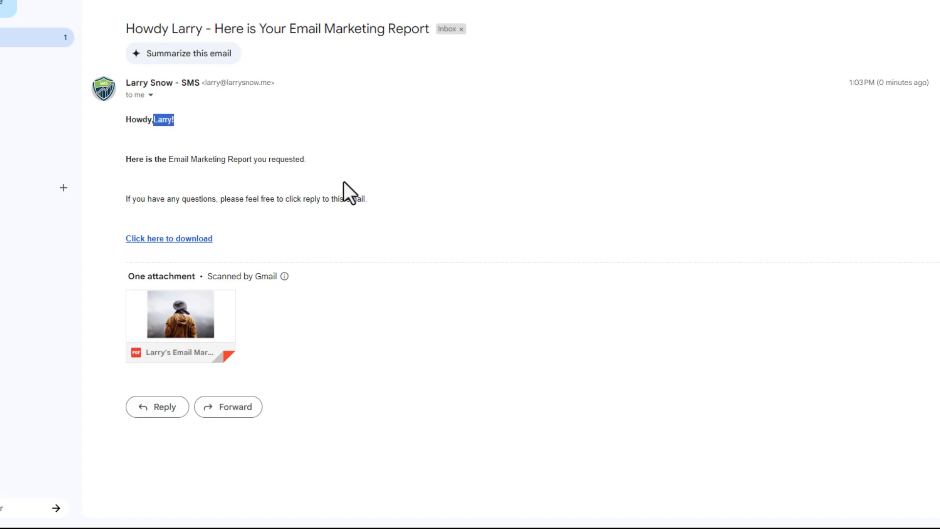
pyautogui.click(191, 239)
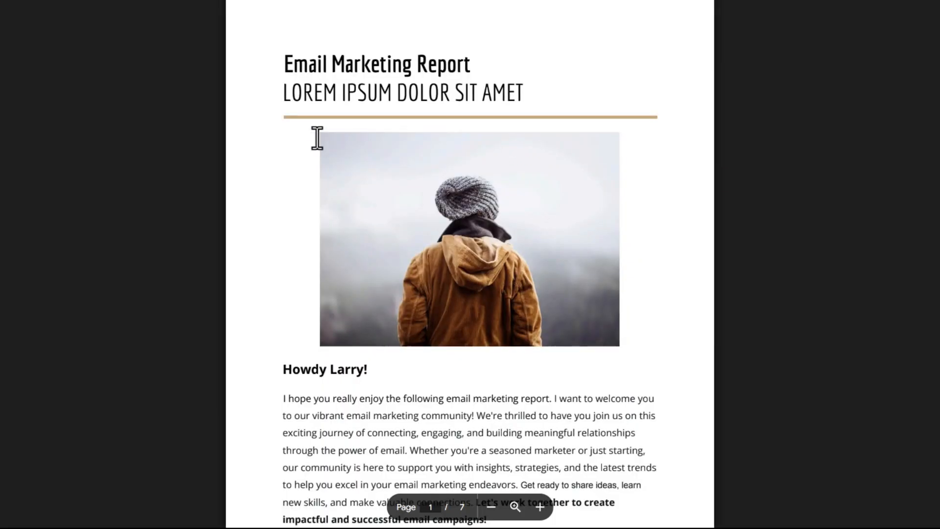
# Read through the Email Marketing Report PDF to the unique coupon code on its last page
pyautogui.scroll(-5, 277, 186)
pyautogui.moveTo(328, 130); pyautogui.dragTo(368, 129)
pyautogui.scroll(-20, 420, 160)
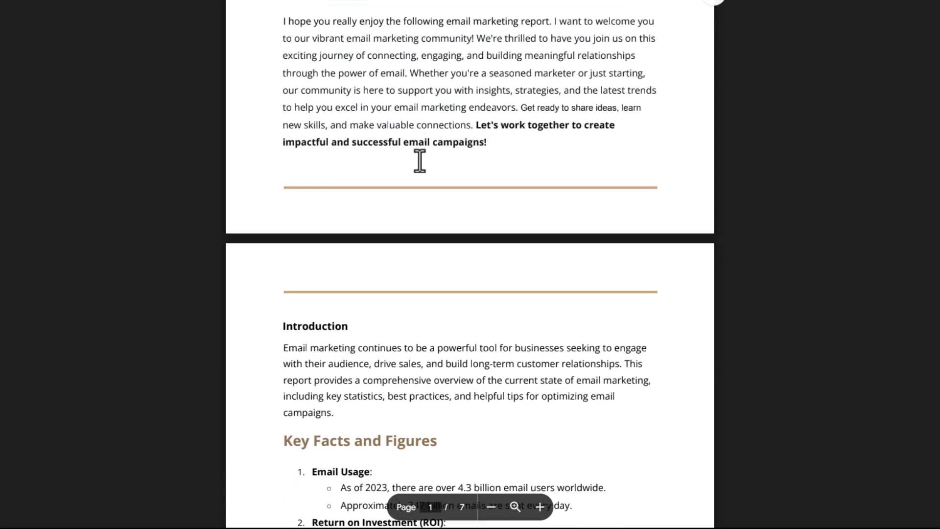
pyautogui.scroll(-20, 419, 161)
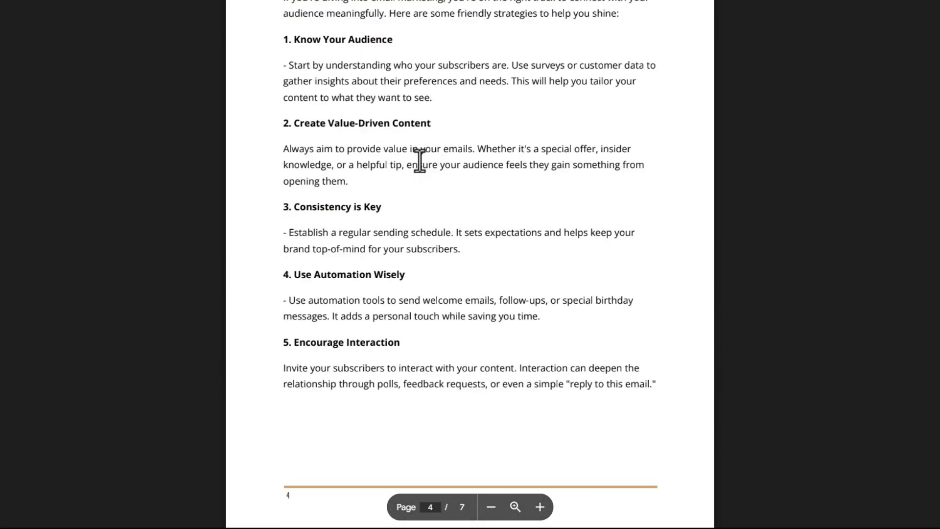
pyautogui.scroll(-15, 419, 161)
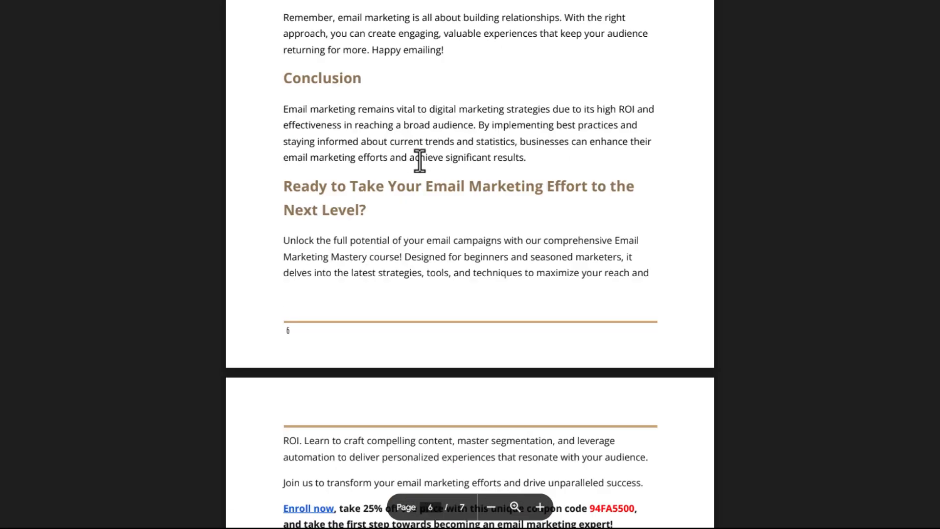
pyautogui.scroll(3, 419, 157)
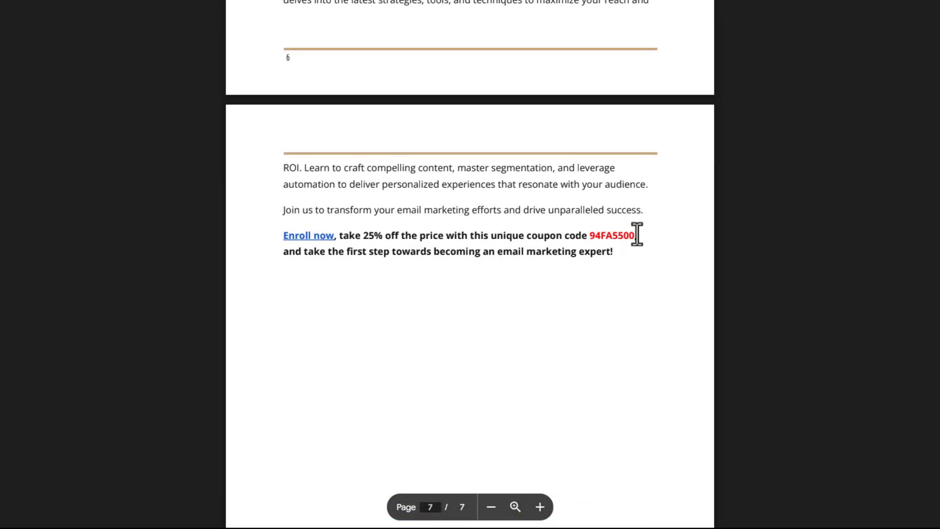
pyautogui.moveTo(637, 237); pyautogui.dragTo(564, 237)
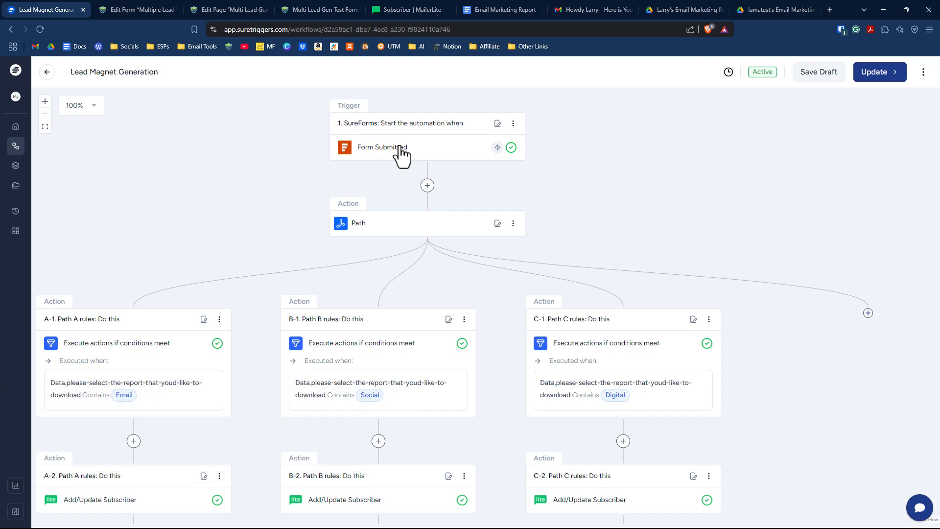
# In the SureTriggers Lead Magnet Generation workflow, review the SureForms trigger's event, connection and selected form
pyautogui.click(400, 147)
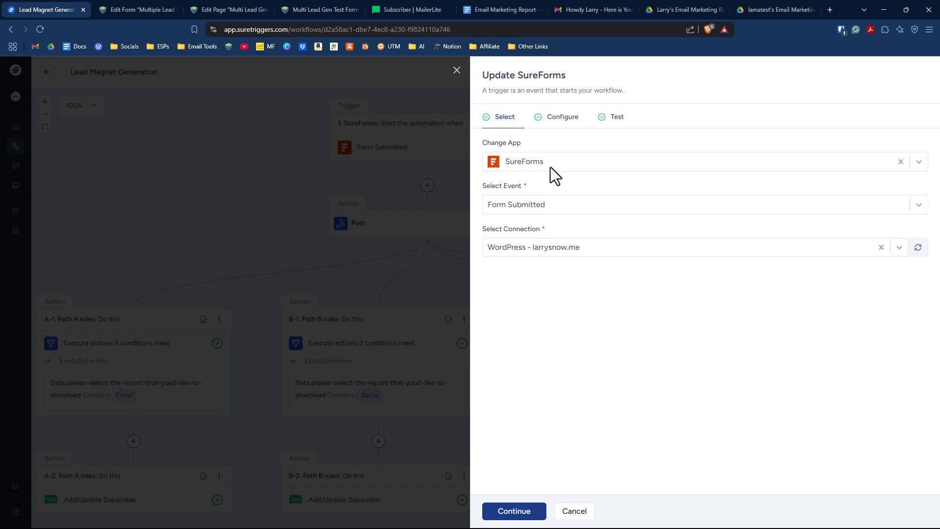
pyautogui.click(577, 252)
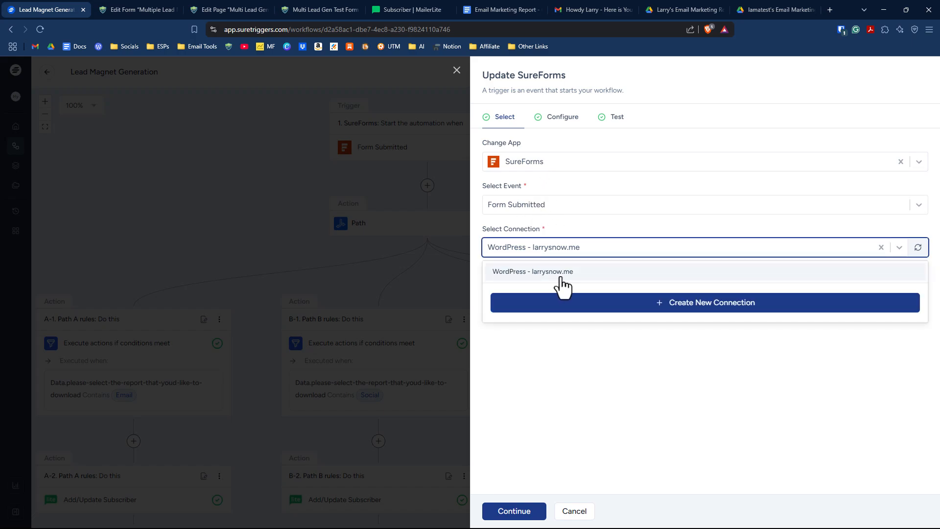
pyautogui.click(558, 126)
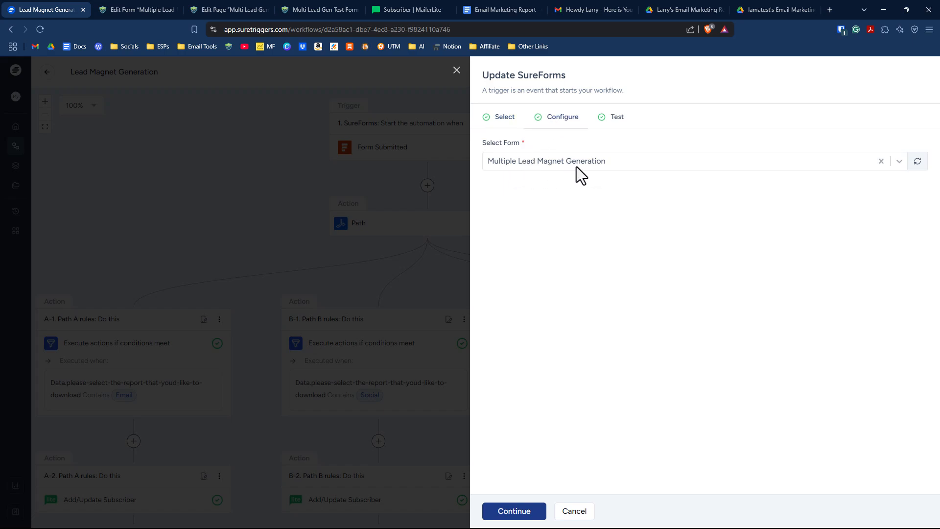
pyautogui.click(456, 70)
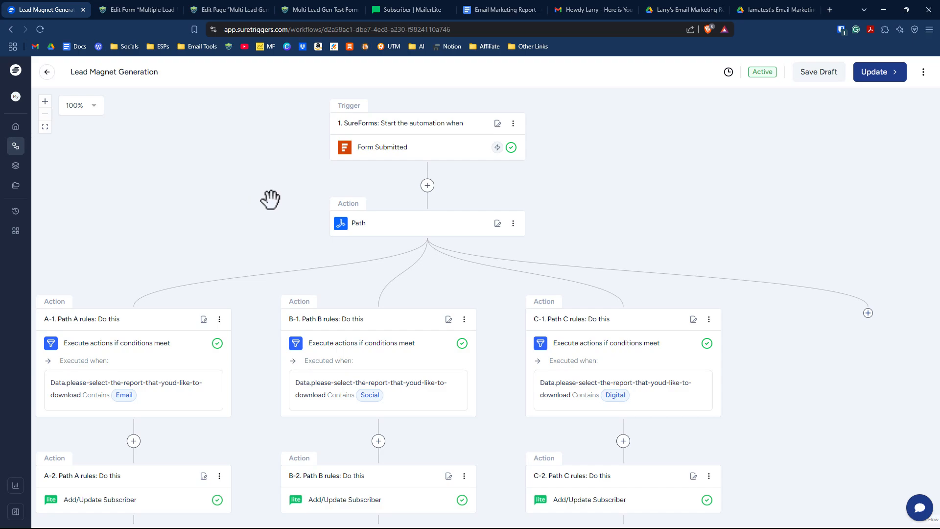
# Examine the workflow's Path branches, their report conditions and the actions under each path
pyautogui.moveTo(269, 200); pyautogui.dragTo(352, 171)
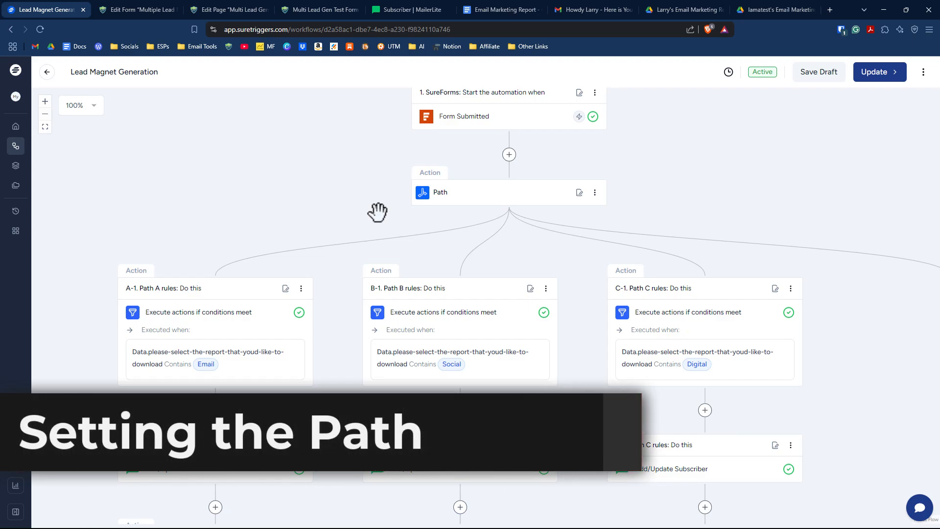
pyautogui.moveTo(378, 208); pyautogui.dragTo(413, 169)
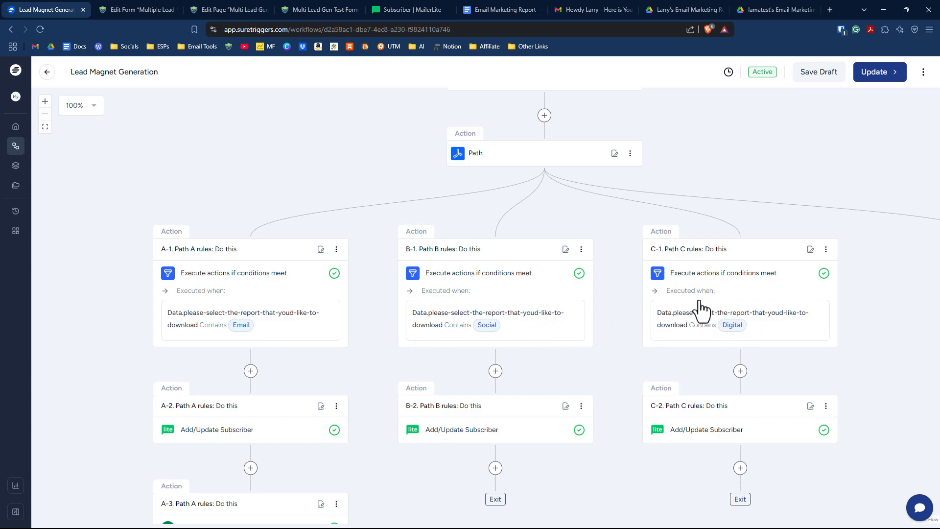
pyautogui.moveTo(380, 229); pyautogui.dragTo(387, 219)
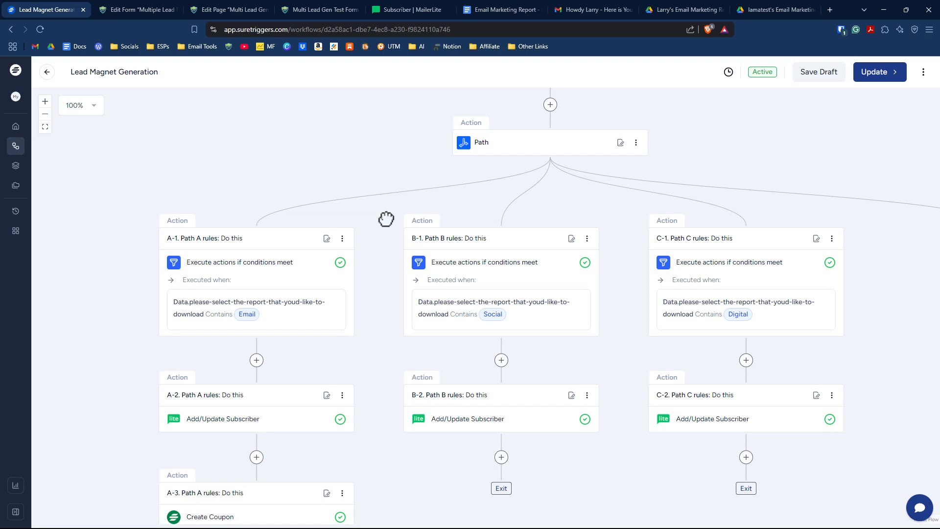
pyautogui.moveTo(387, 219); pyautogui.dragTo(427, 138)
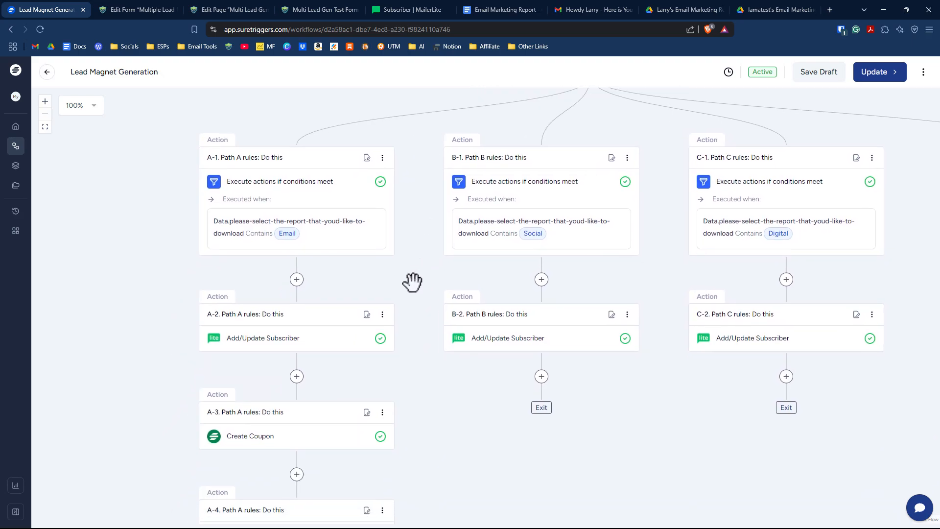
pyautogui.moveTo(386, 235); pyautogui.dragTo(405, 168)
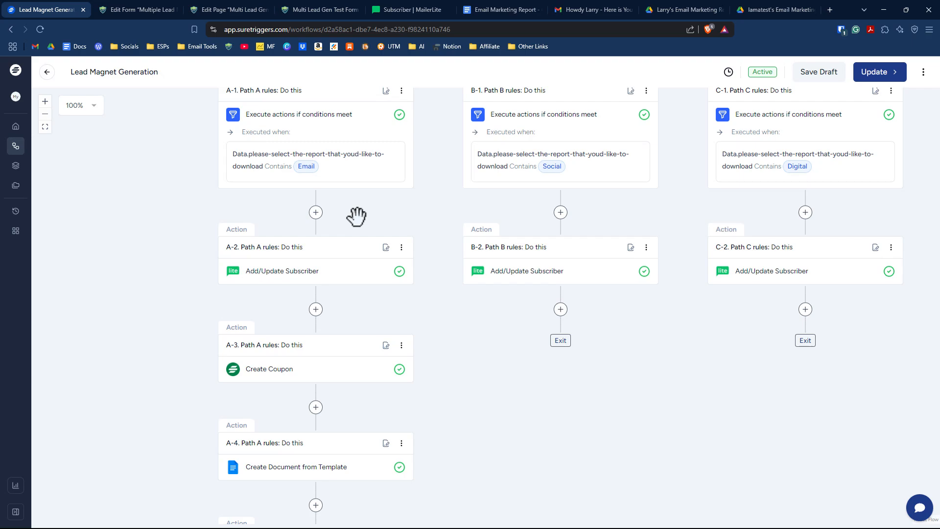
pyautogui.moveTo(353, 312); pyautogui.dragTo(378, 247)
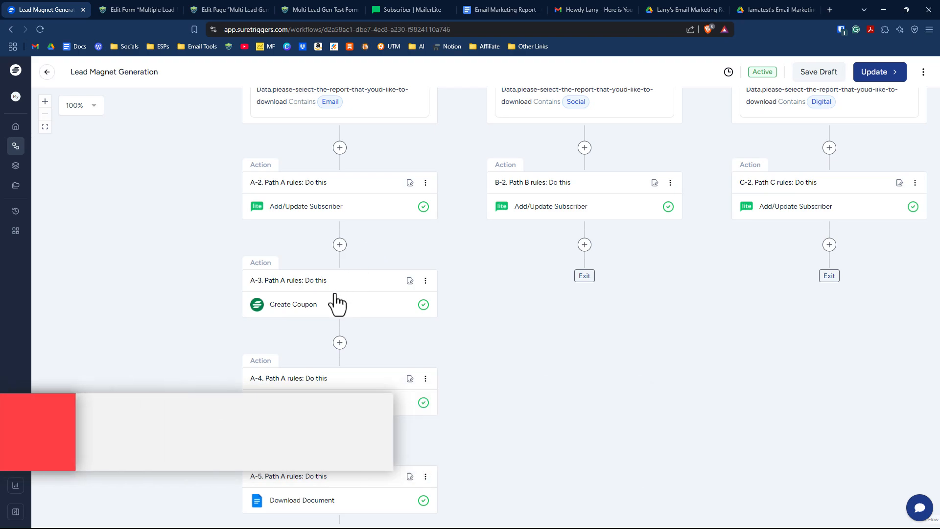
# Inspect the available events and connections in path A's SureCart Create Coupon action
pyautogui.click(304, 312)
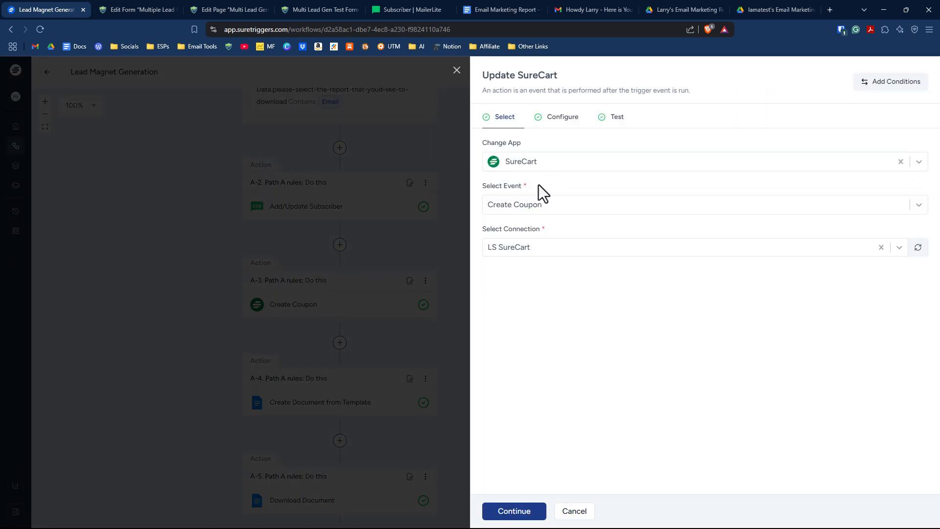
pyautogui.click(552, 218)
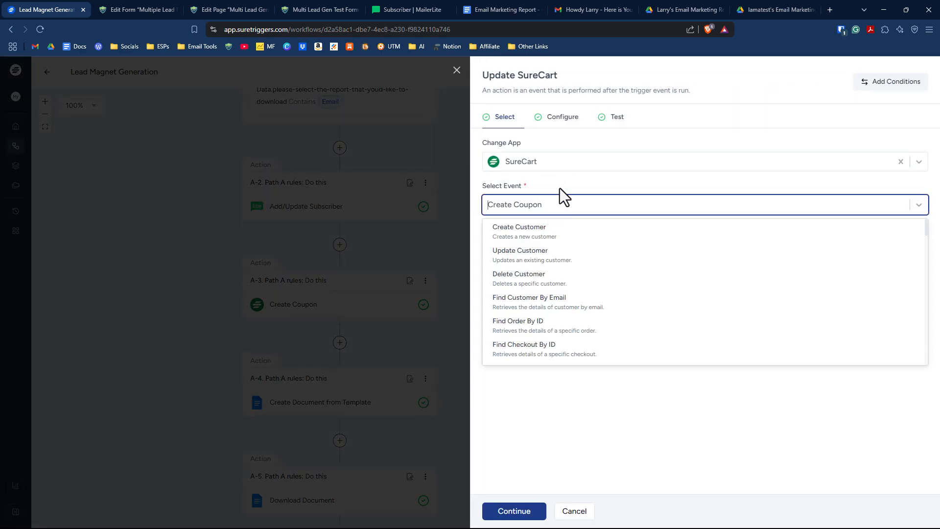
pyautogui.click(510, 218)
pyautogui.click(548, 250)
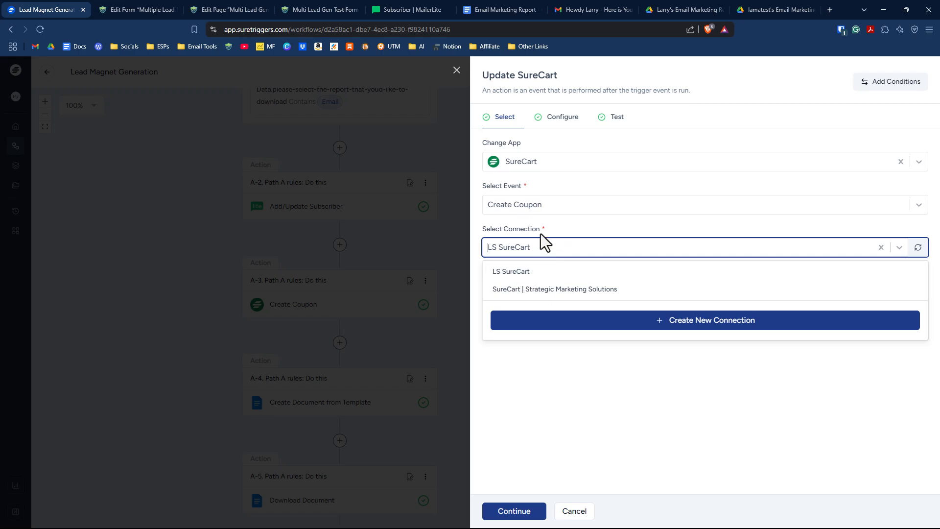
pyautogui.click(591, 102)
# Review the Create Coupon action's name, usage limit, product restriction, discount and end date settings, and close it
pyautogui.click(563, 118)
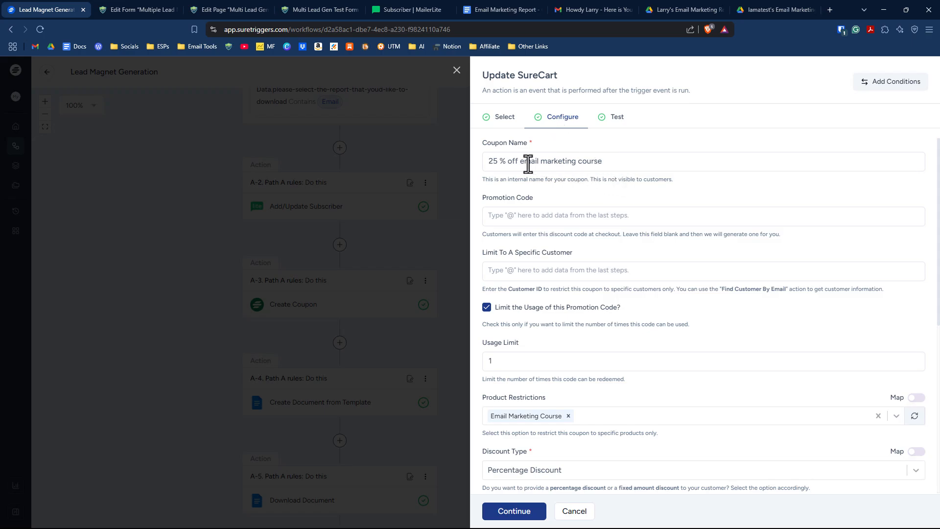
pyautogui.scroll(-2, 595, 201)
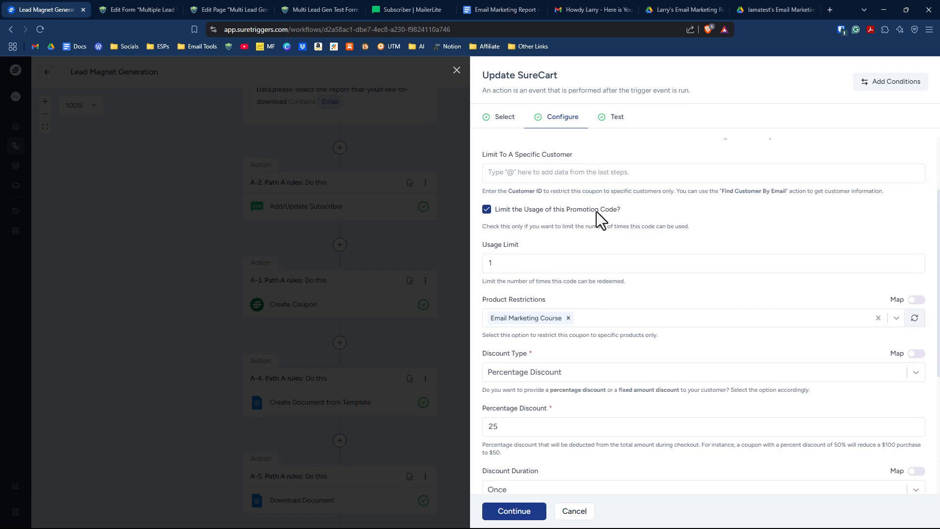
pyautogui.scroll(-1, 625, 249)
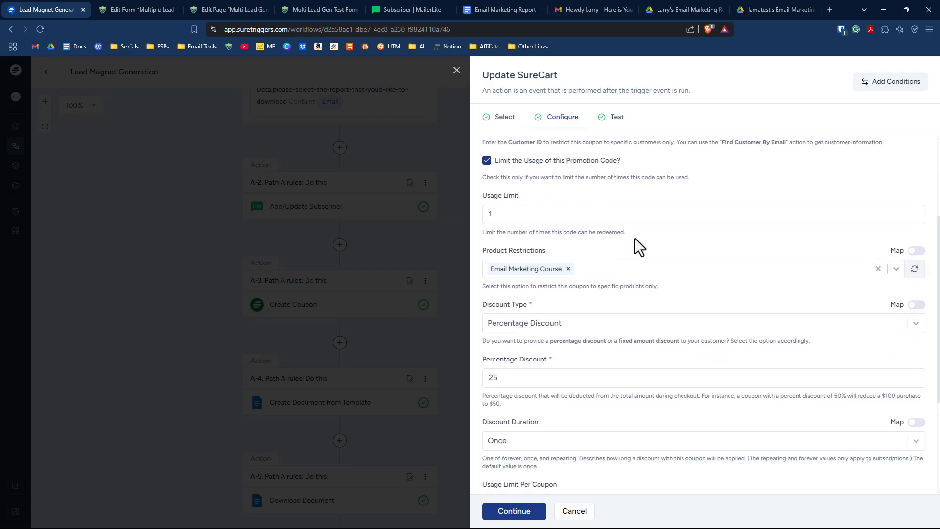
pyautogui.scroll(-2, 639, 236)
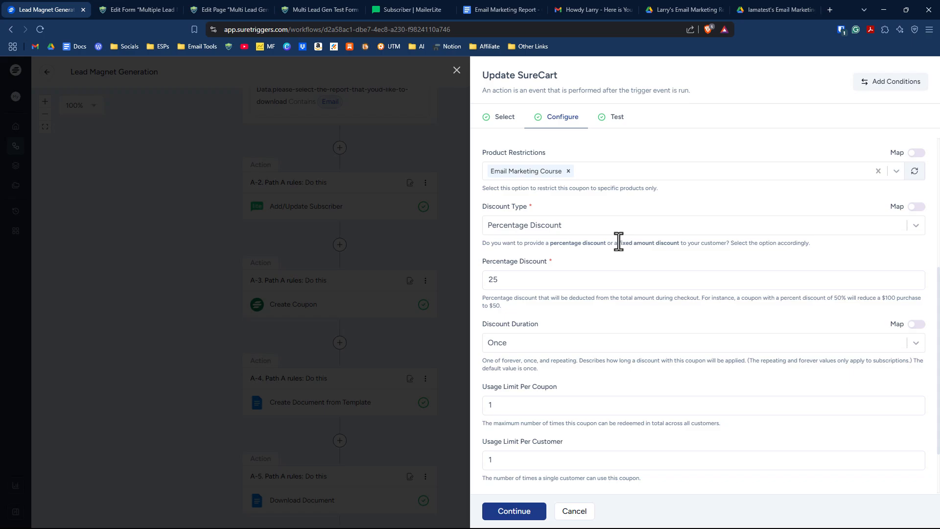
pyautogui.scroll(-2, 618, 241)
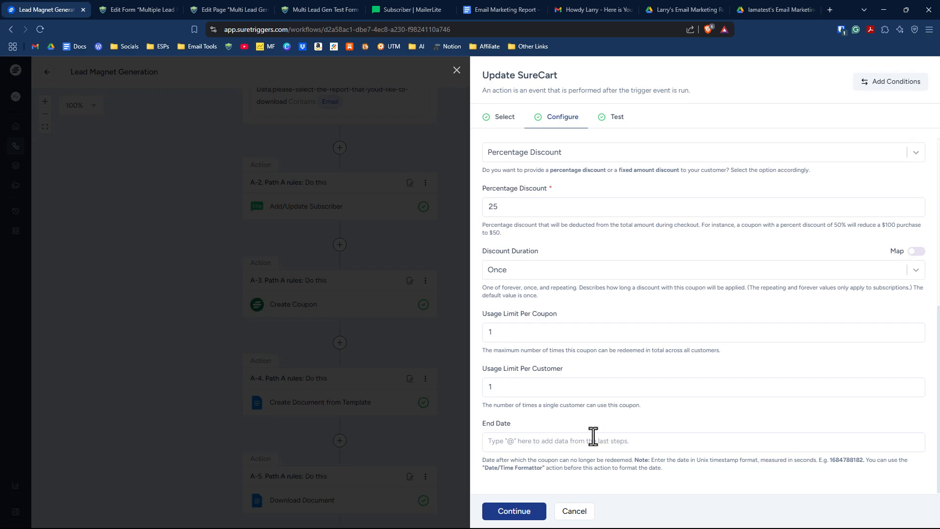
pyautogui.scroll(7, 565, 333)
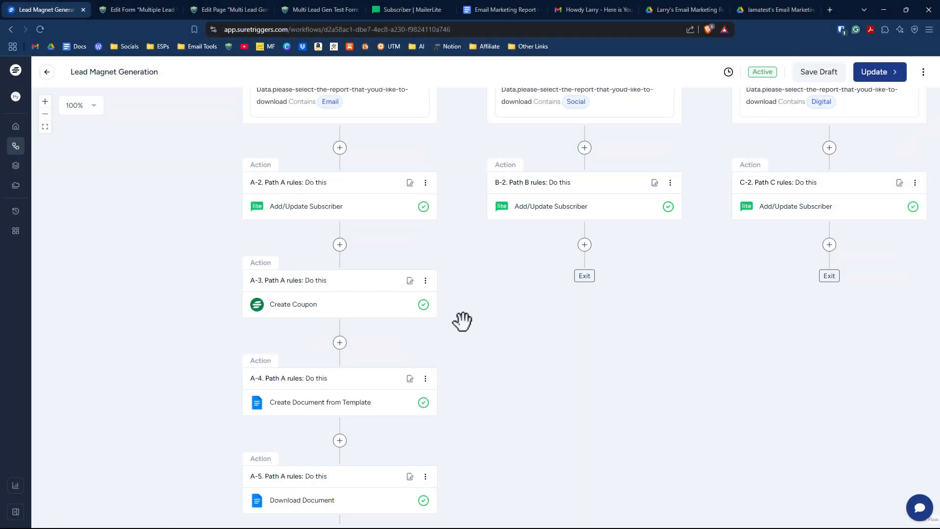
pyautogui.moveTo(469, 399); pyautogui.dragTo(486, 258)
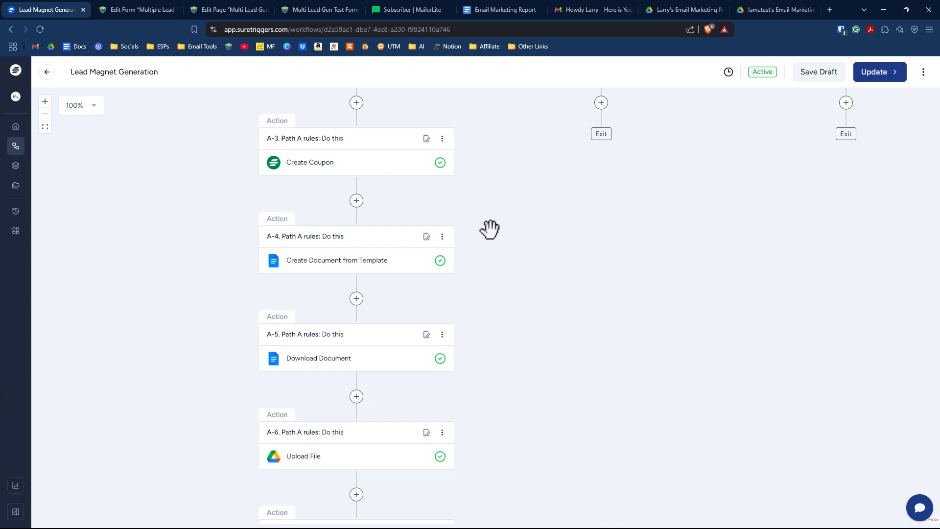
# Review the connection options and configuration of path A's Create Document from Template action
pyautogui.click(378, 269)
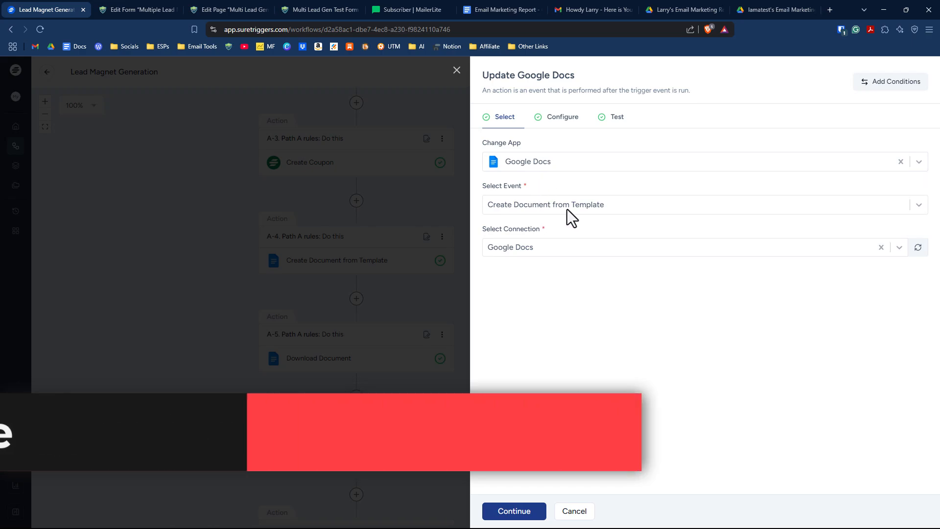
pyautogui.click(547, 250)
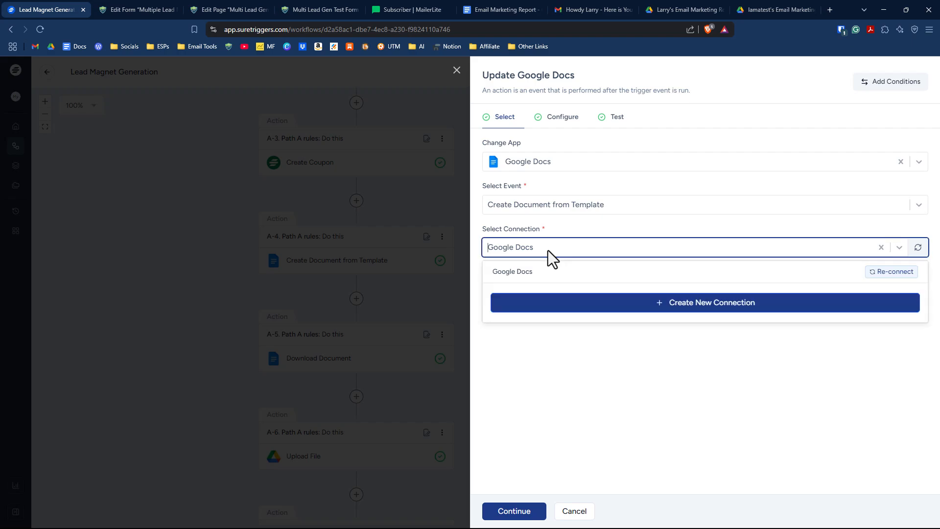
pyautogui.click(561, 229)
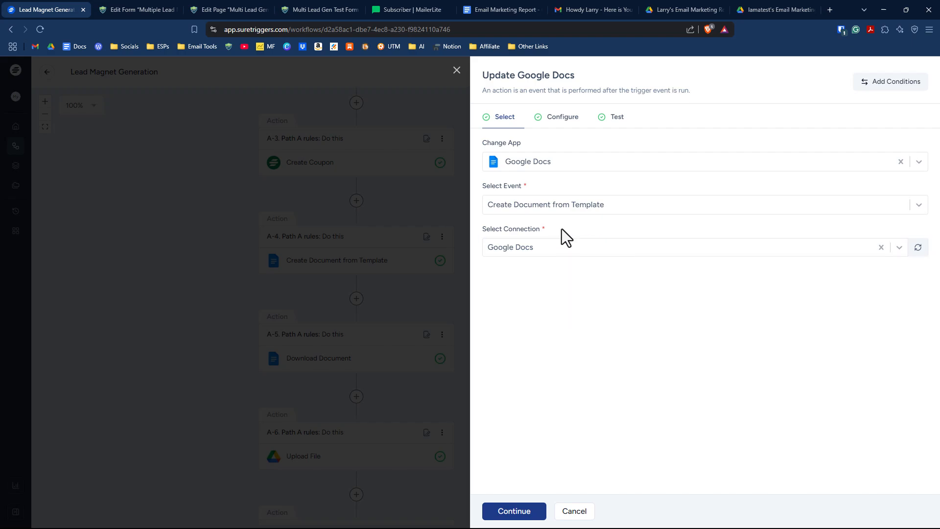
pyautogui.click(562, 128)
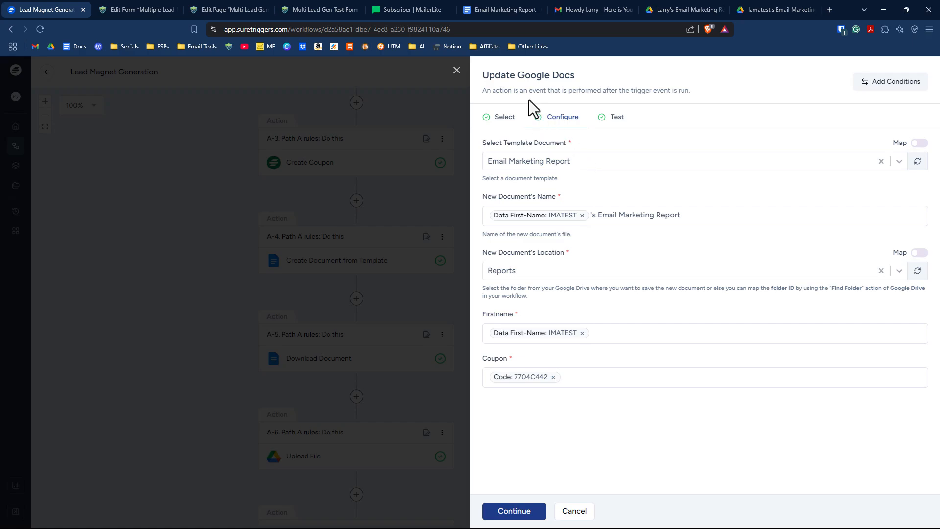
# Switch to the Email Marketing Report template in Google Docs and inspect the {firstname} placeholder in its greeting
pyautogui.click(493, 10)
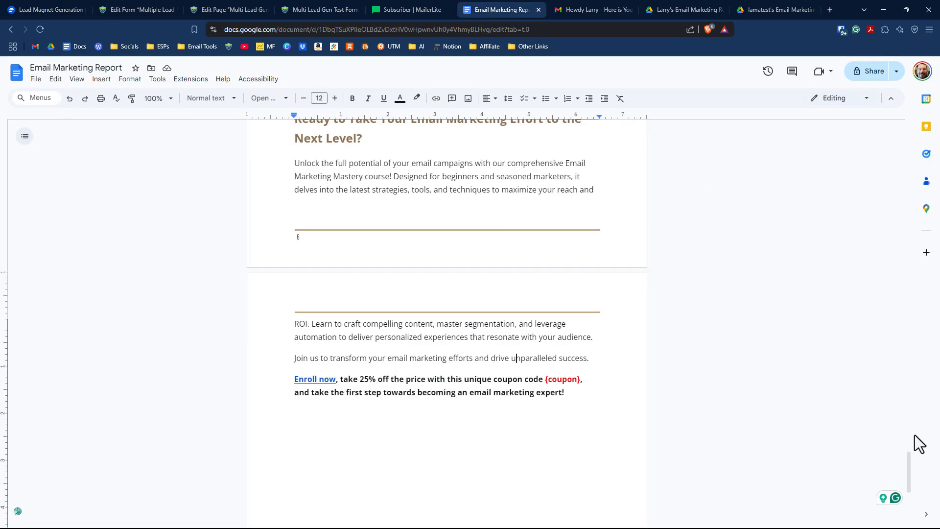
pyautogui.moveTo(908, 460); pyautogui.dragTo(908, 129)
pyautogui.scroll(-3, 301, 253)
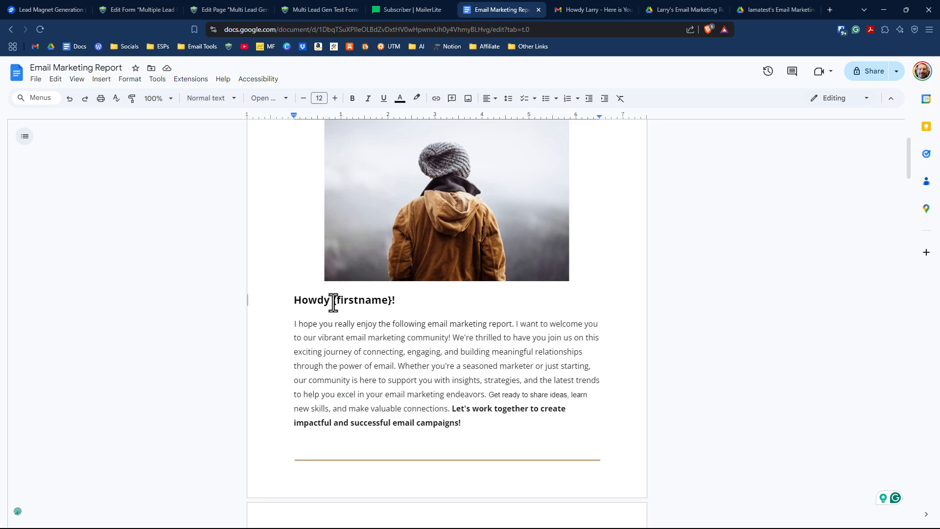
pyautogui.moveTo(337, 302); pyautogui.dragTo(387, 304)
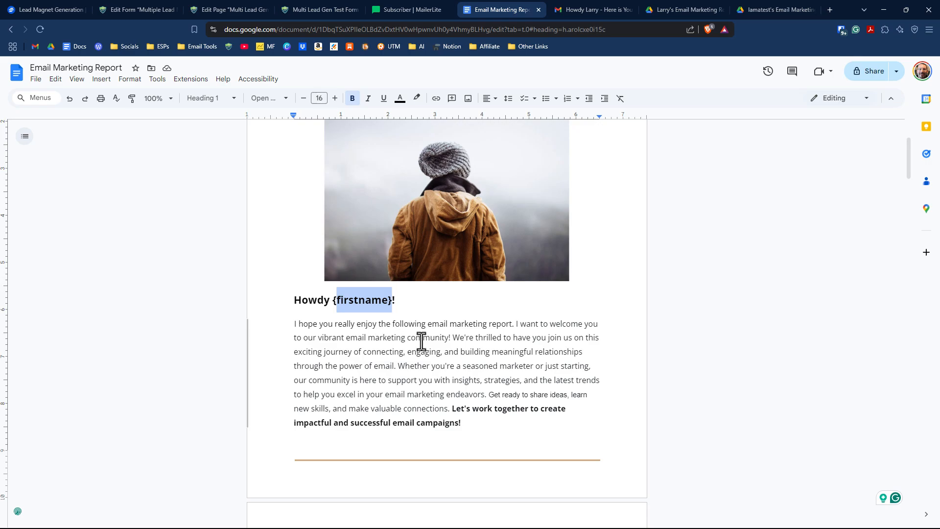
pyautogui.click(373, 301)
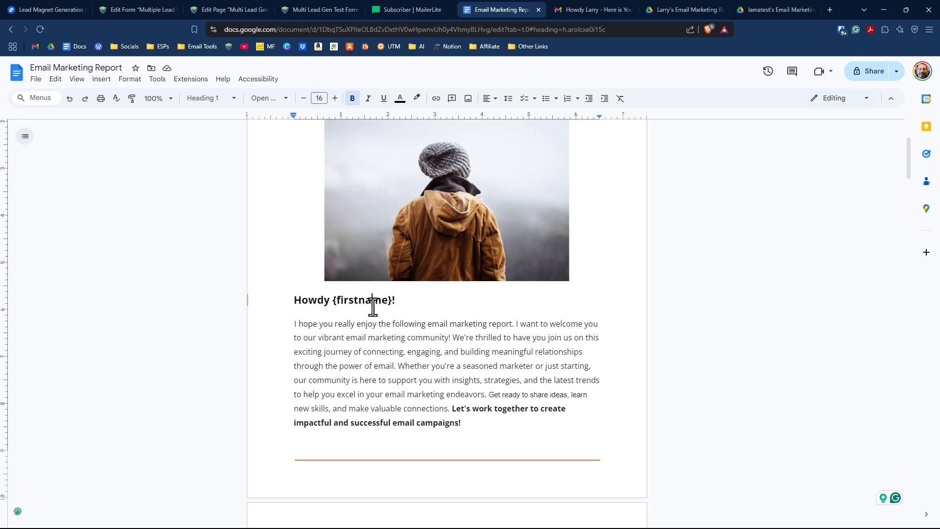
pyautogui.moveTo(386, 301); pyautogui.dragTo(338, 304)
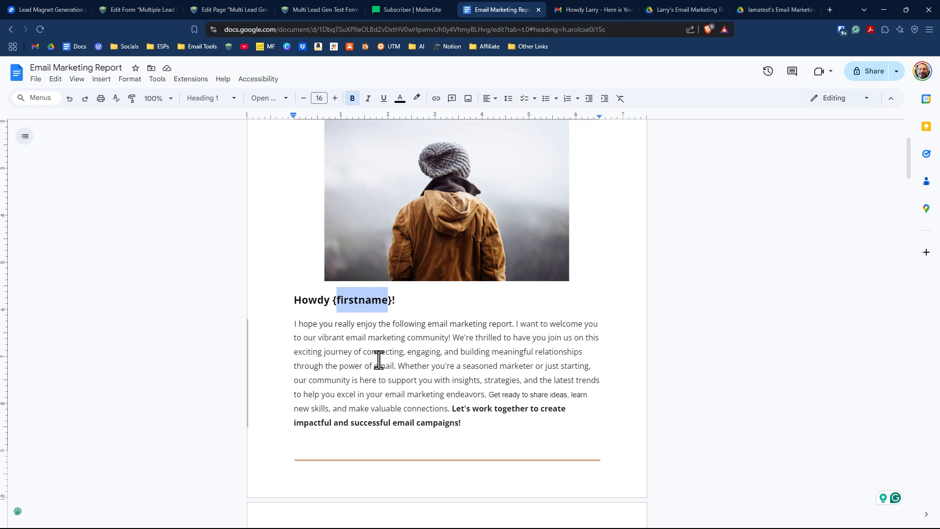
pyautogui.scroll(-1, 379, 359)
pyautogui.scroll(-1, 382, 357)
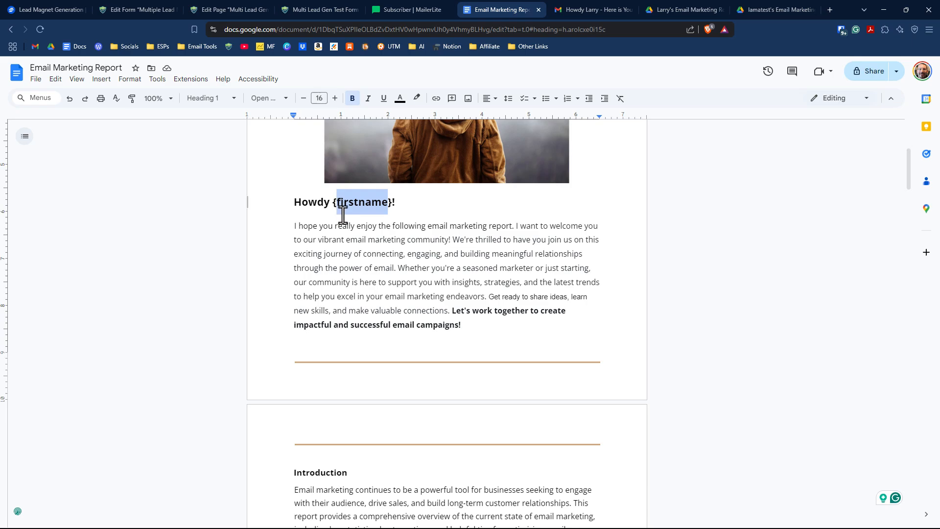
pyautogui.click(338, 205)
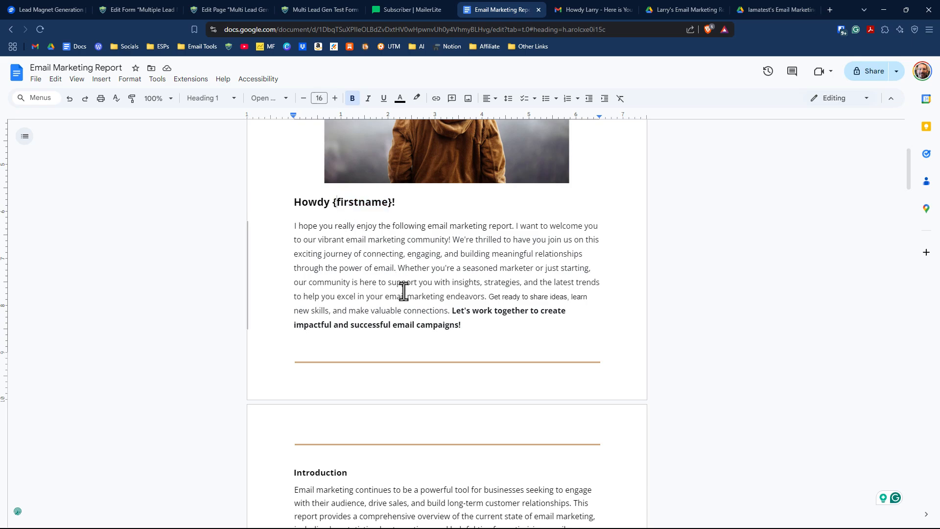
# Inspect the {coupon} placeholder in the enrollment offer at the end of the Email Marketing Report template
pyautogui.scroll(-20, 404, 288)
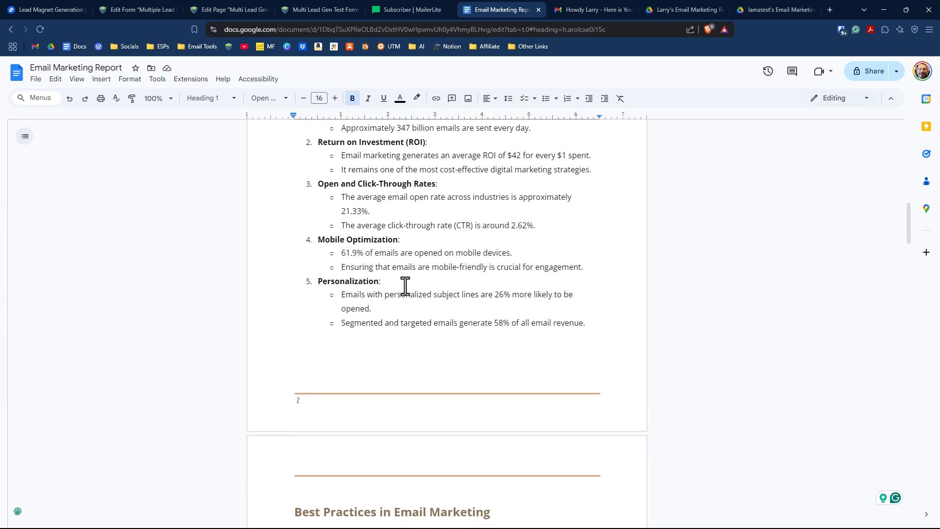
pyautogui.scroll(-20, 405, 286)
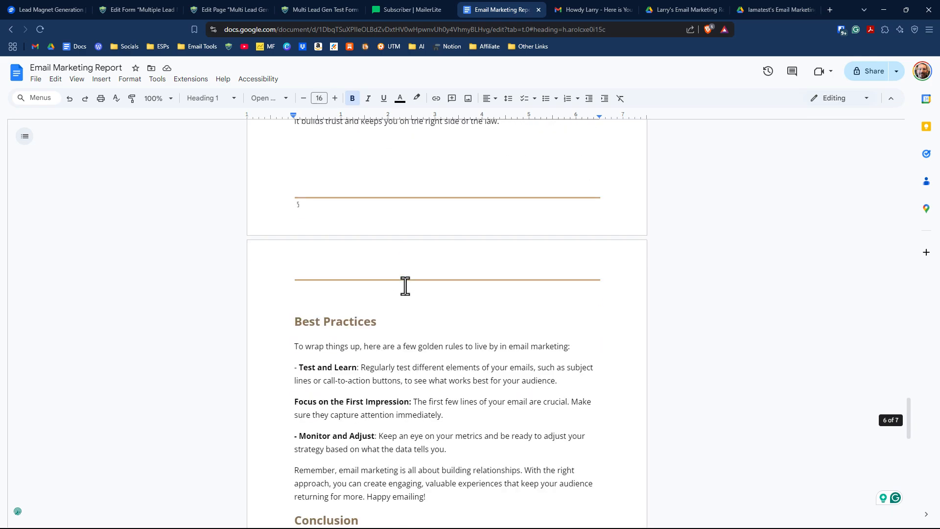
pyautogui.scroll(-10, 405, 286)
pyautogui.scroll(3, 405, 286)
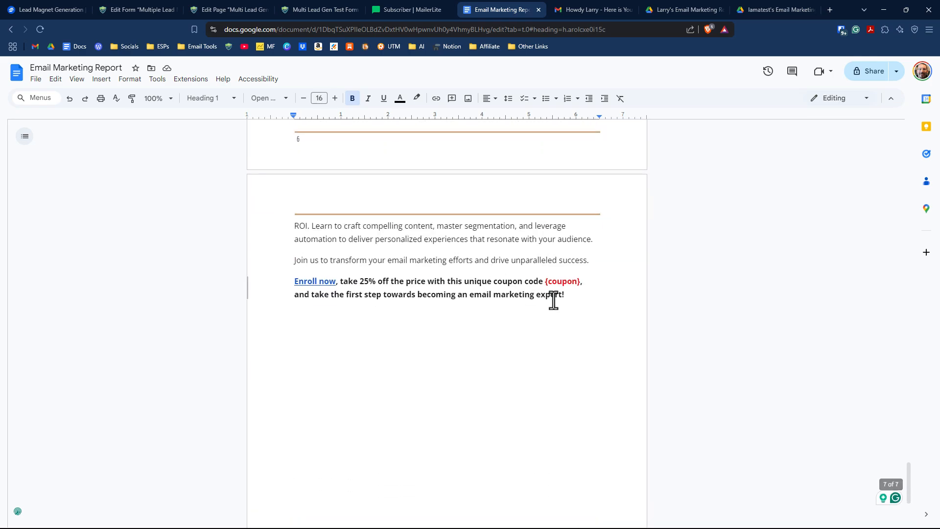
pyautogui.moveTo(580, 279); pyautogui.dragTo(546, 284)
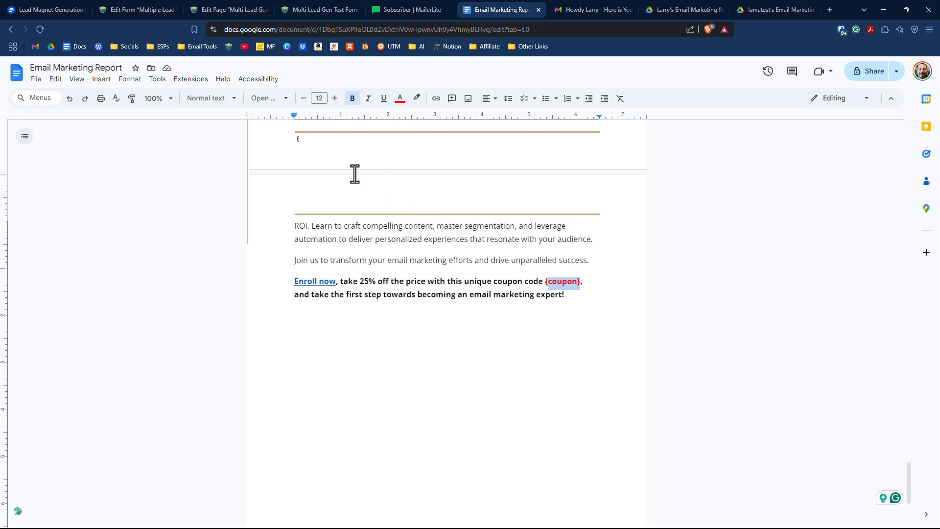
# Return to the SureTriggers workflow and examine the SureForms data that can be mapped to the template's Firstname field
pyautogui.click(57, 9)
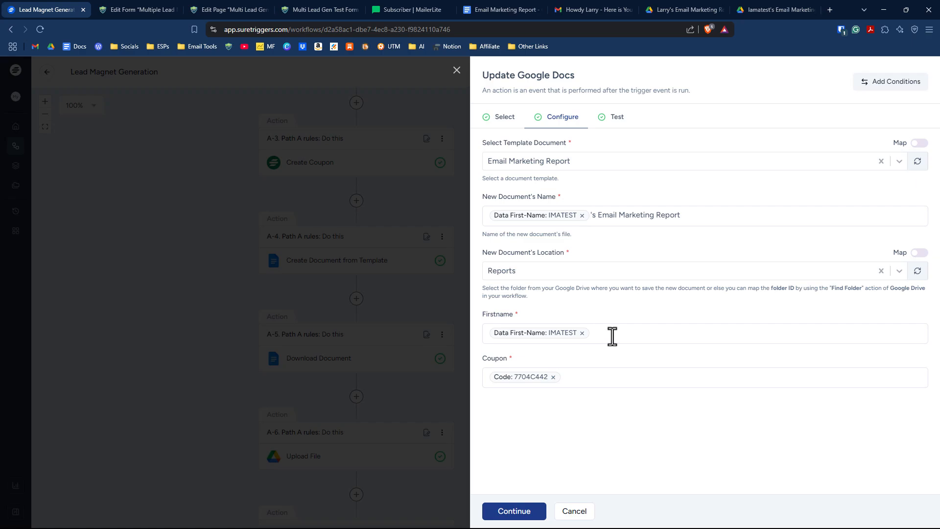
pyautogui.click(680, 333)
pyautogui.write('@')
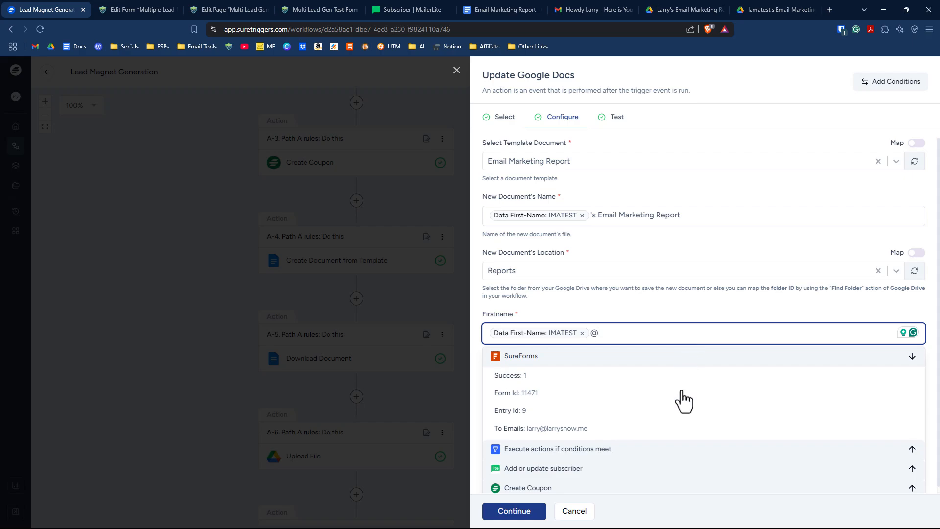
pyautogui.scroll(-5, 683, 401)
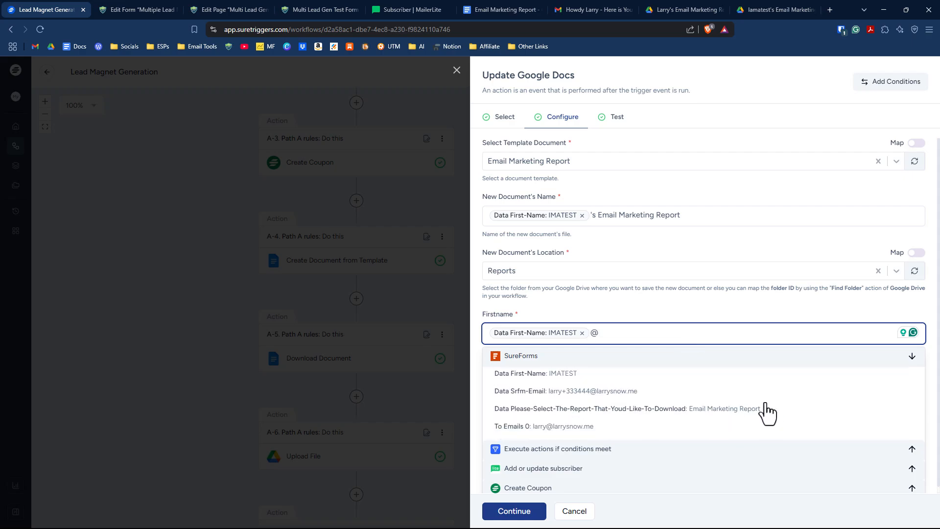
pyautogui.scroll(-1, 765, 407)
pyautogui.scroll(-1, 485, 379)
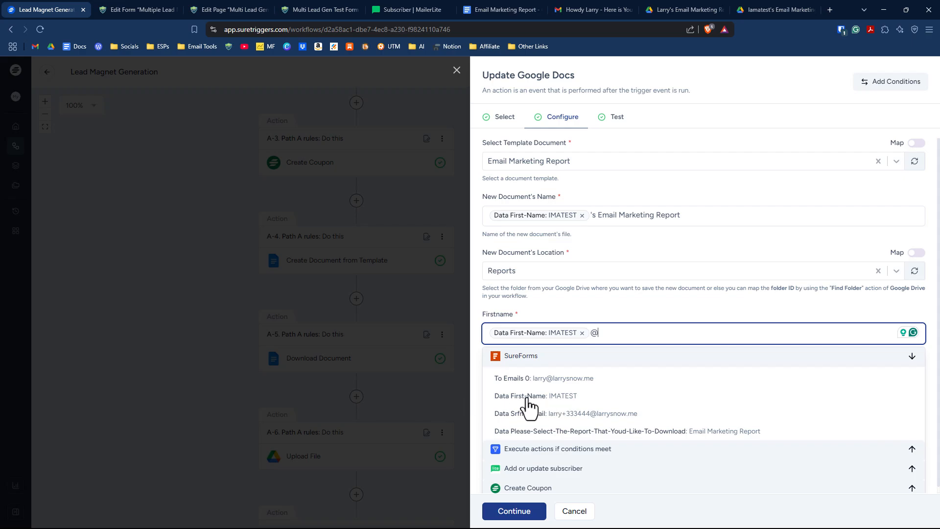
pyautogui.click(580, 322)
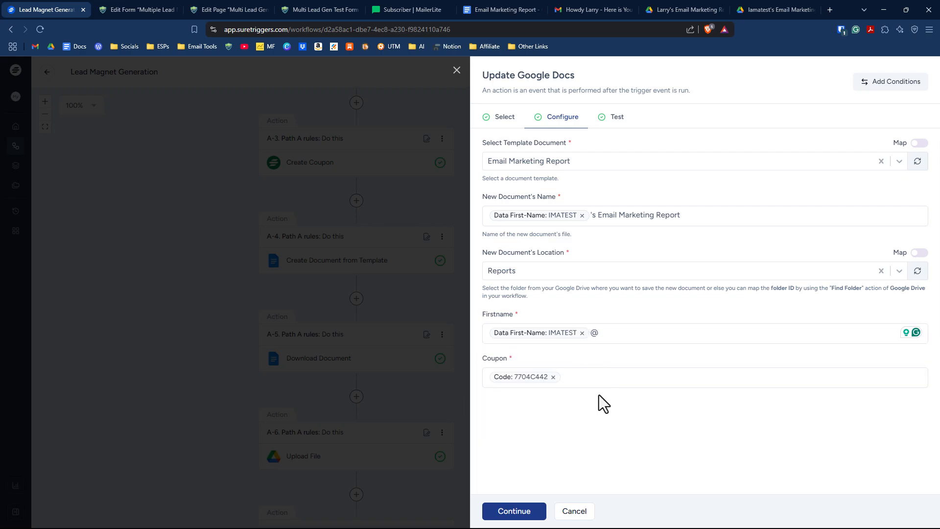
# Examine the Create Coupon data available for the template's Coupon field, and close the action without any extra mapping
pyautogui.click(617, 377)
pyautogui.write('@')
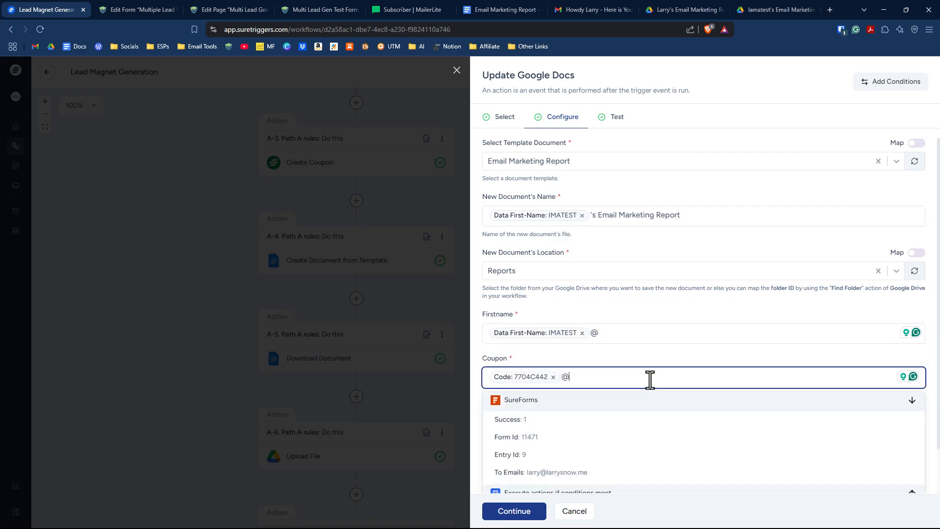
pyautogui.scroll(-2, 700, 435)
pyautogui.scroll(-1, 607, 490)
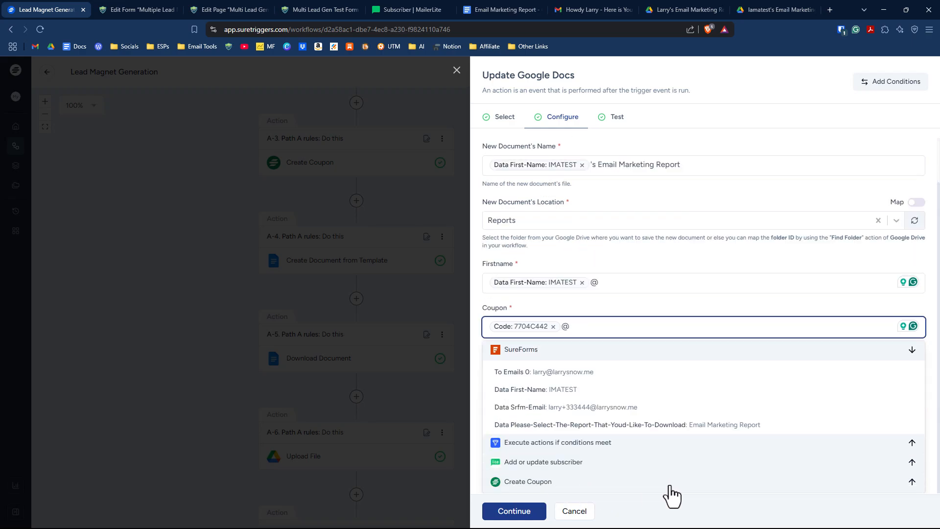
pyautogui.click(872, 484)
pyautogui.scroll(-6, 555, 467)
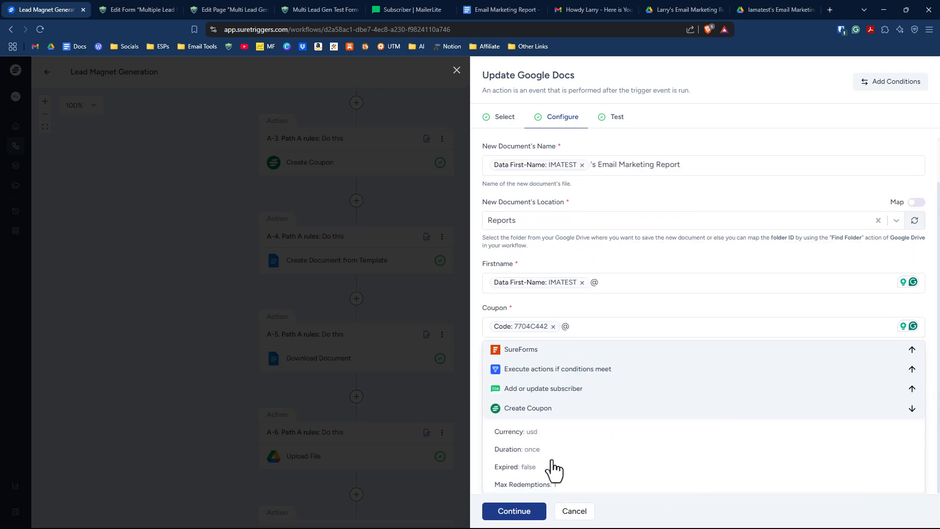
pyautogui.scroll(3, 555, 469)
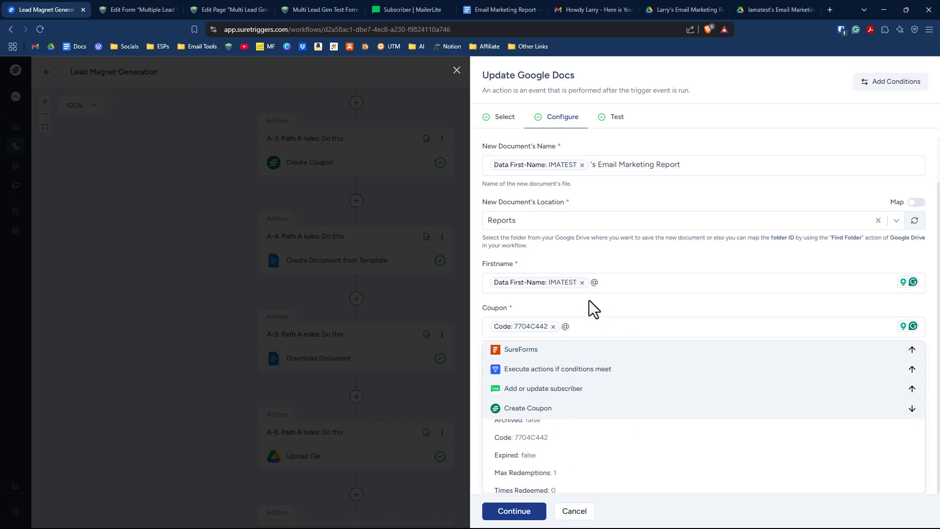
pyautogui.click(587, 312)
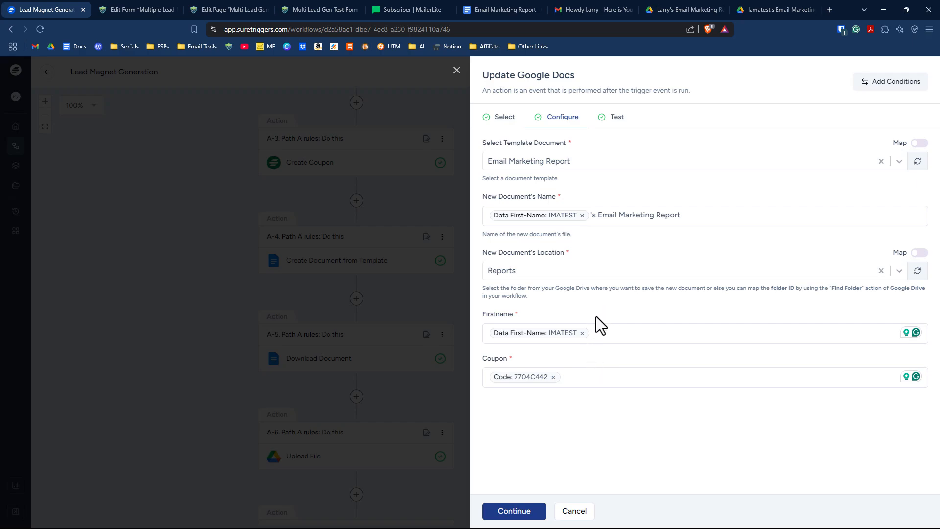
pyautogui.click(428, 314)
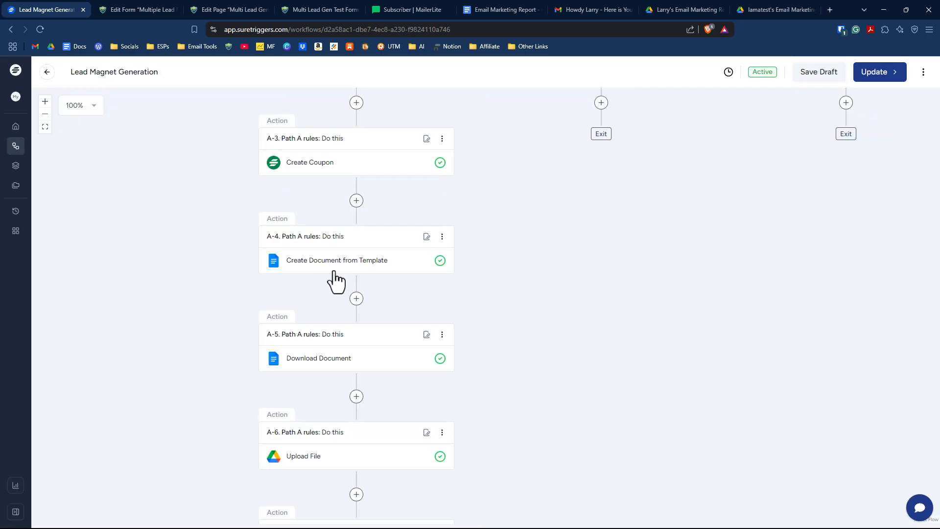
# Review the available events and the configuration of path A's Download Document action
pyautogui.scroll(-1, 380, 280)
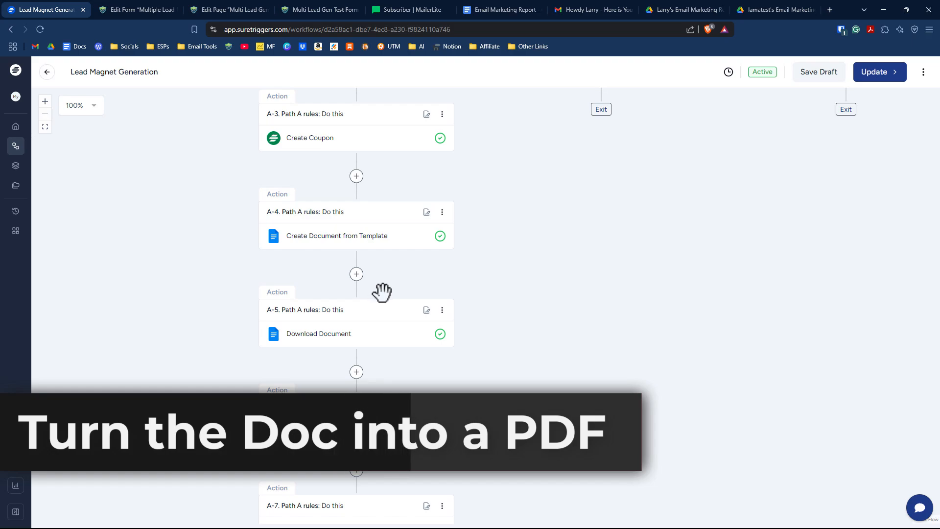
pyautogui.click(324, 331)
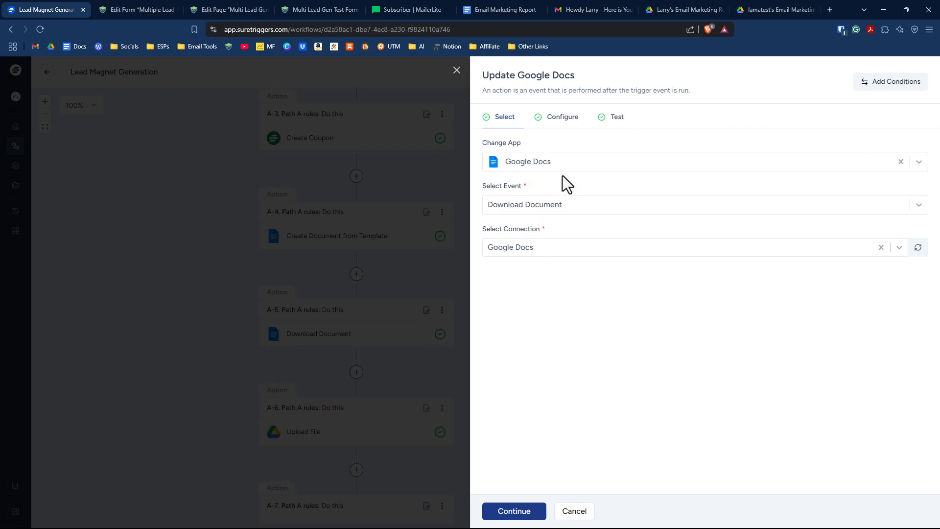
pyautogui.click(577, 209)
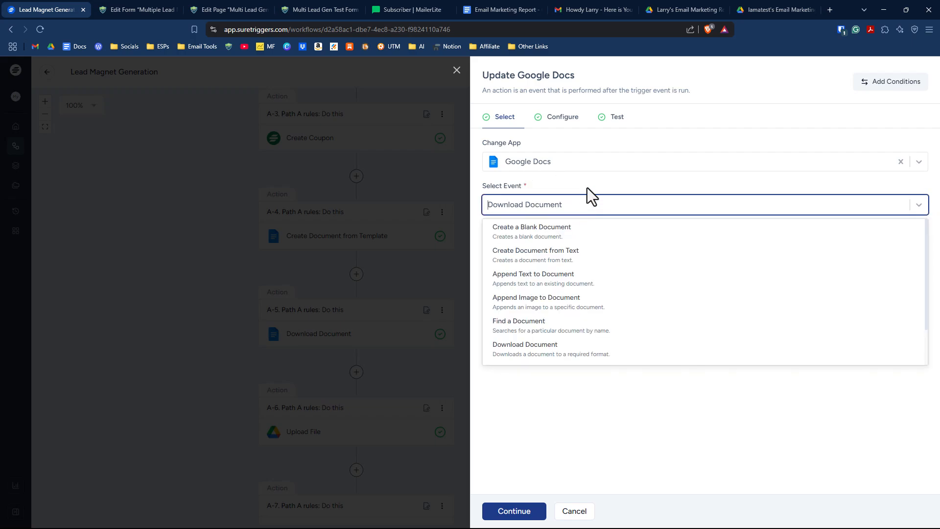
pyautogui.click(586, 187)
pyautogui.click(574, 133)
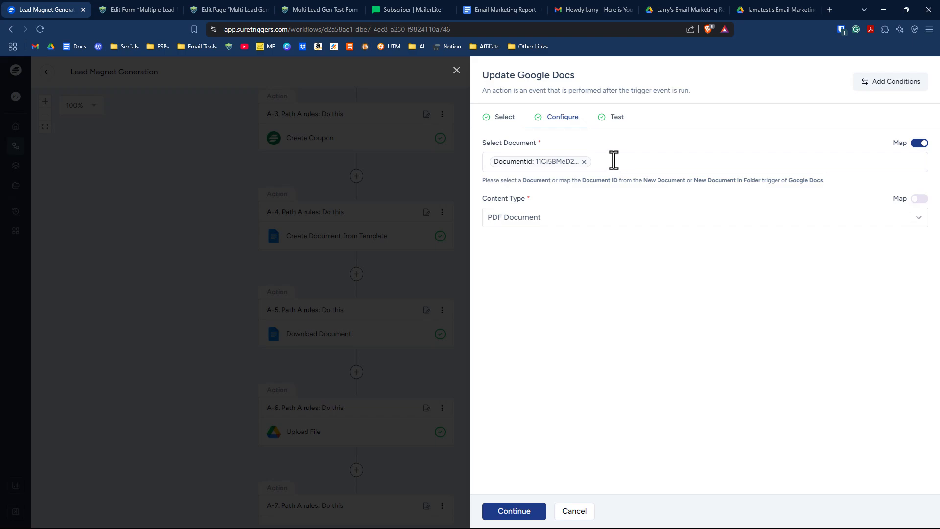
pyautogui.click(351, 245)
pyautogui.click(351, 245)
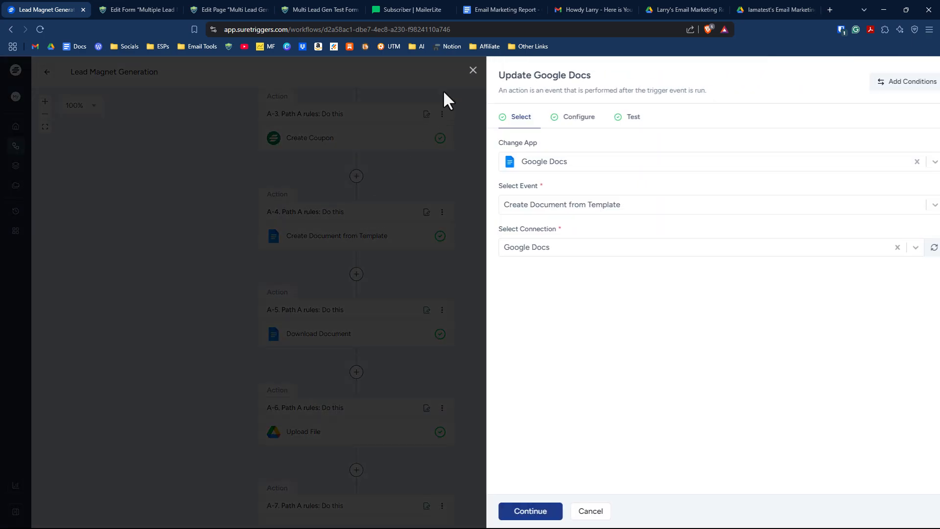
pyautogui.click(457, 72)
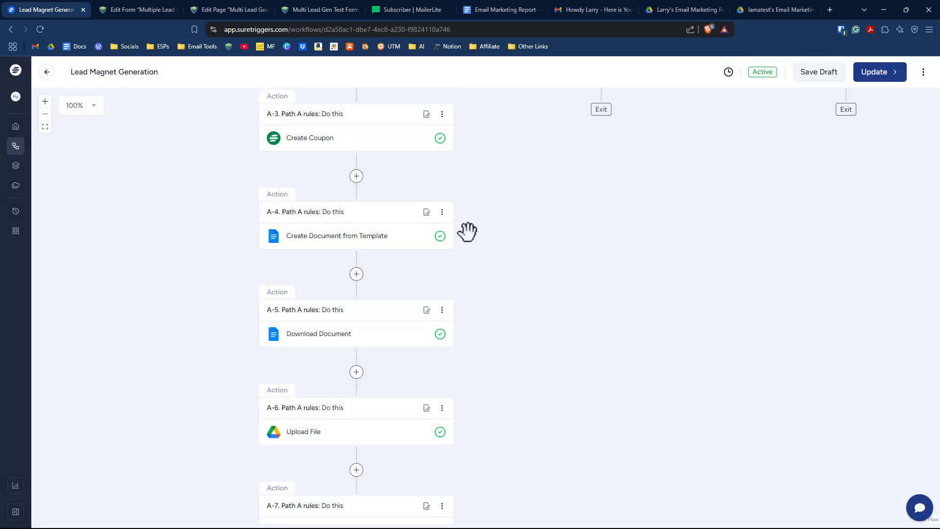
# Open the Download Document action's configuration and examine the Create Document from Template data available for its Select Document field
pyautogui.click(341, 313)
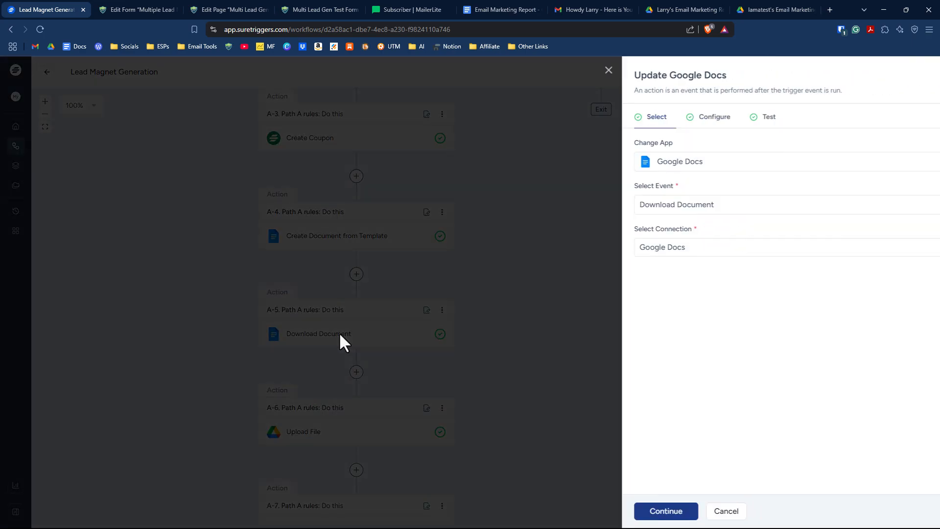
pyautogui.click(561, 119)
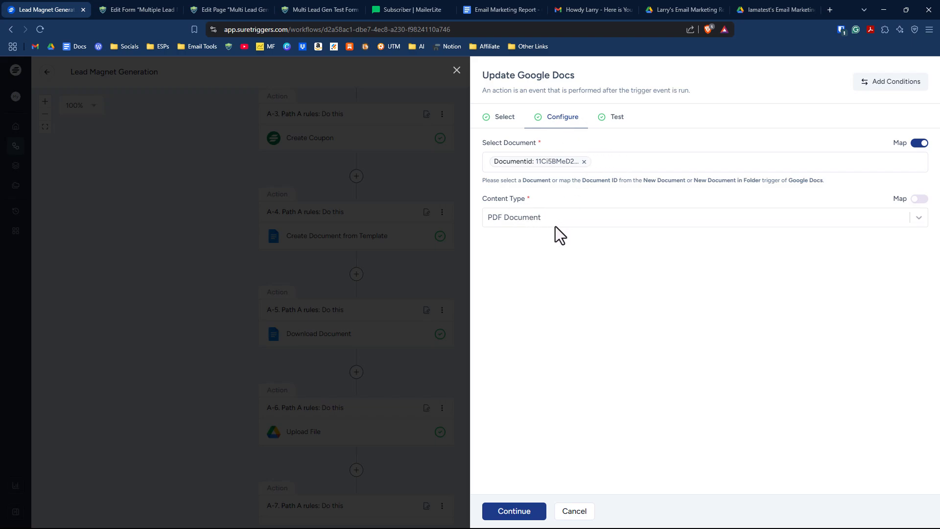
pyautogui.click(612, 161)
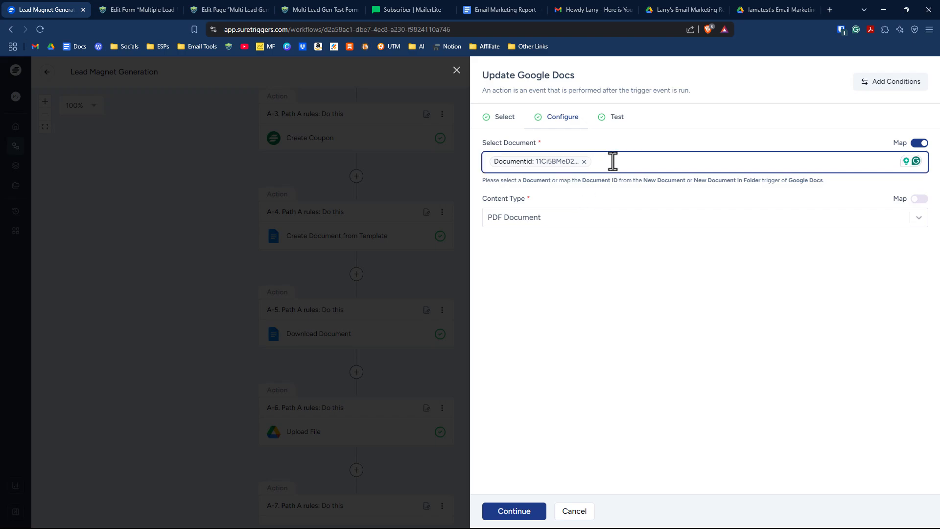
pyautogui.write('@')
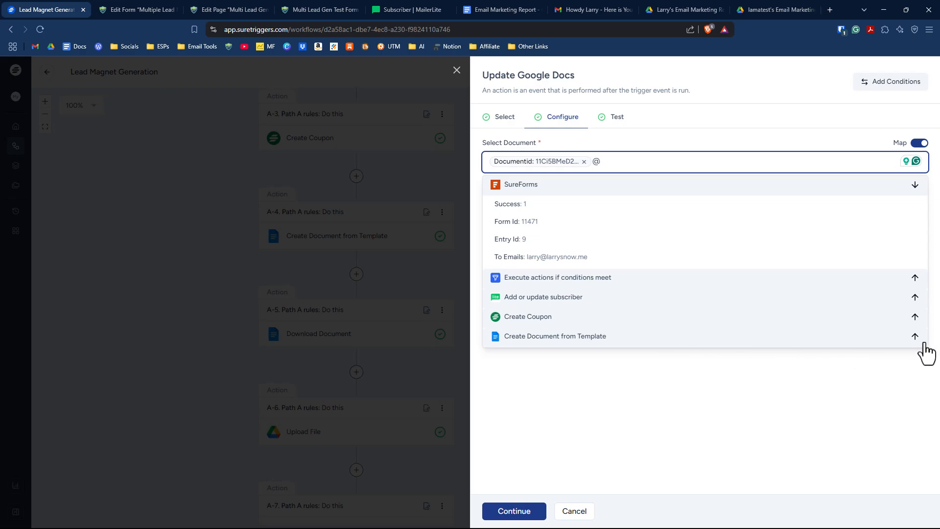
pyautogui.click(789, 335)
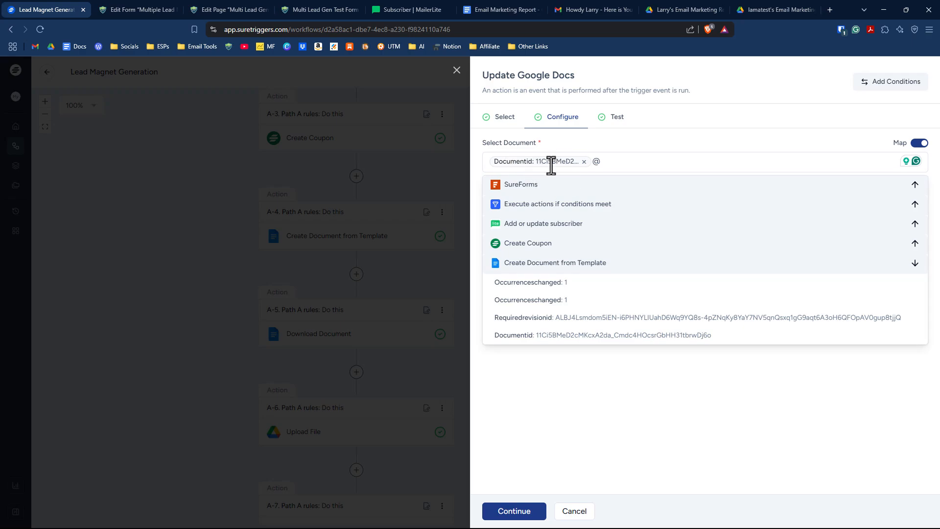
pyautogui.click(647, 165)
# Inspect the file url in the Download Document action's test response, and close the action
pyautogui.click(612, 121)
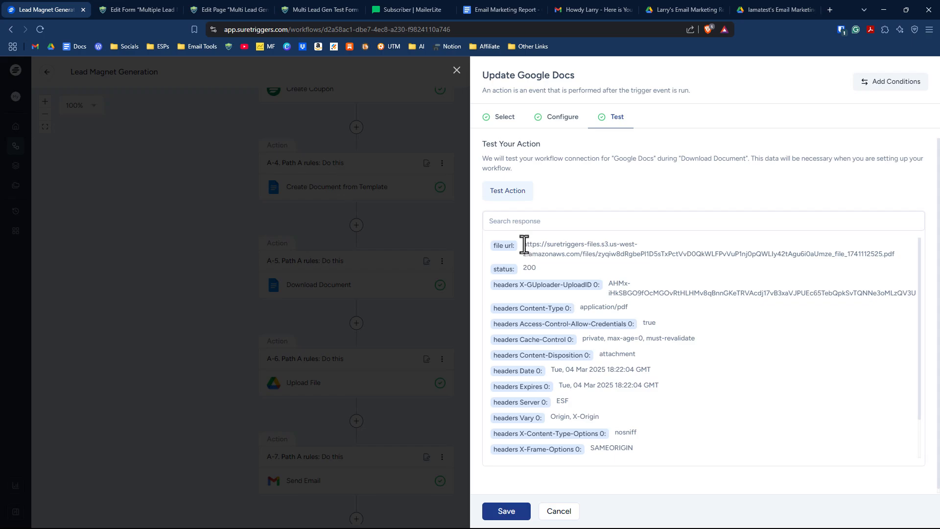
pyautogui.moveTo(525, 243); pyautogui.dragTo(900, 264)
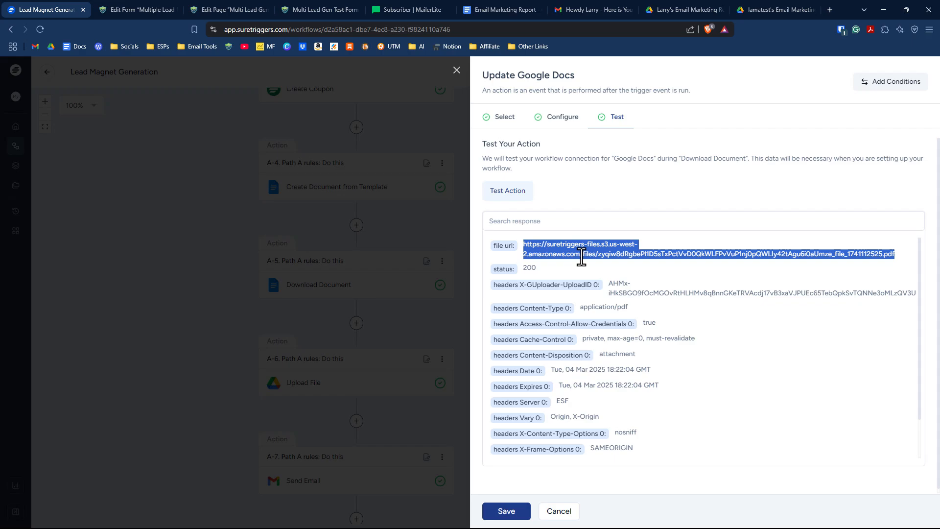
pyautogui.click(547, 254)
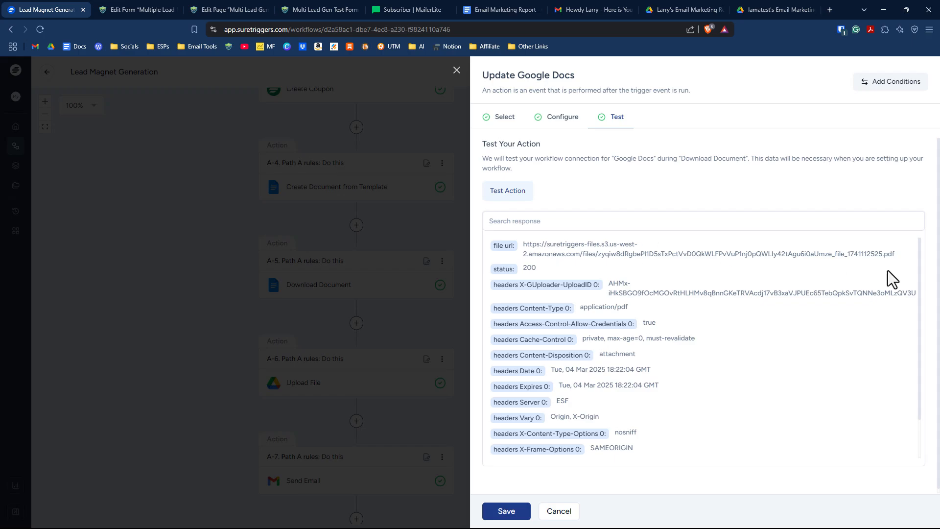
pyautogui.moveTo(897, 255); pyautogui.dragTo(521, 248)
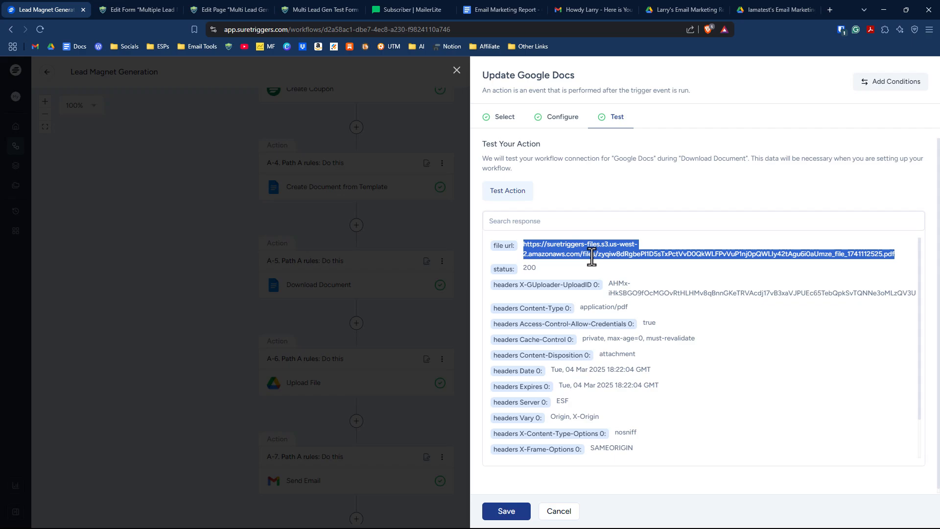
pyautogui.click(279, 304)
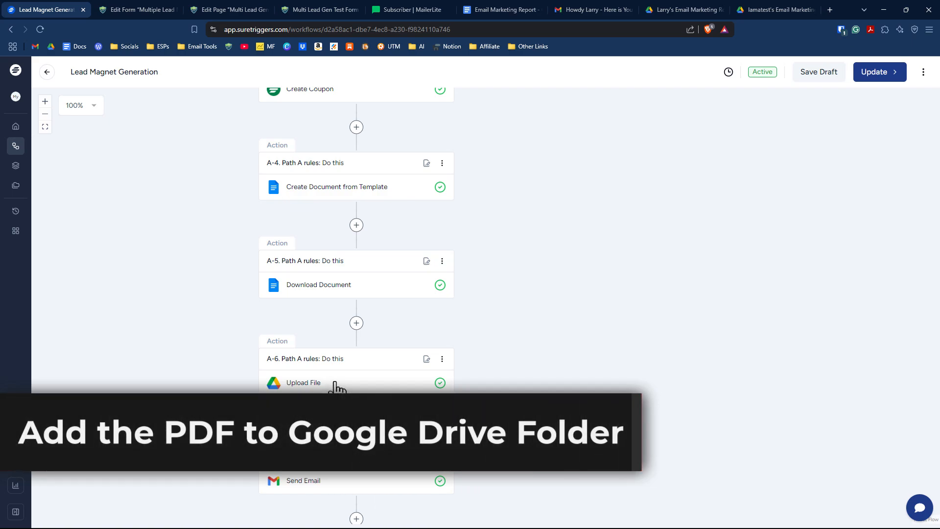
# Open path A's Google Drive Upload File action and review its available events and selected connection
pyautogui.click(335, 384)
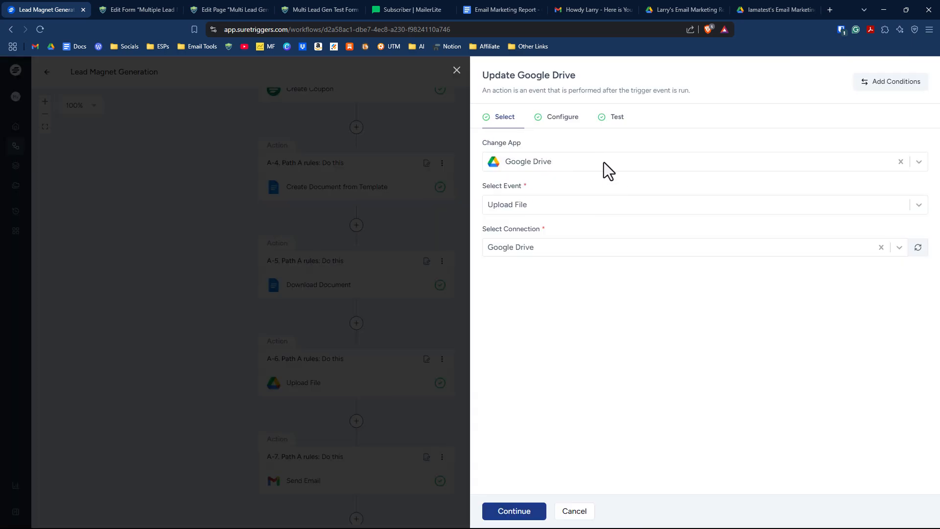
pyautogui.click(533, 203)
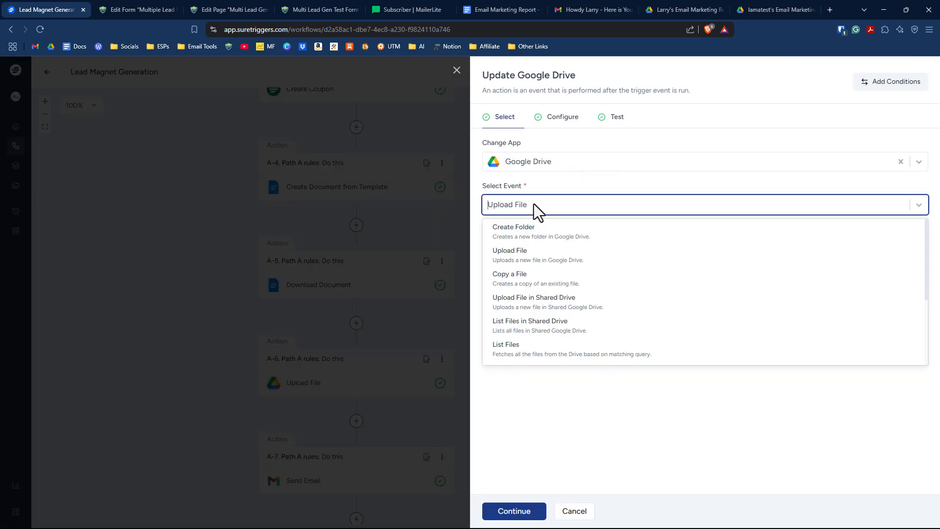
pyautogui.click(557, 184)
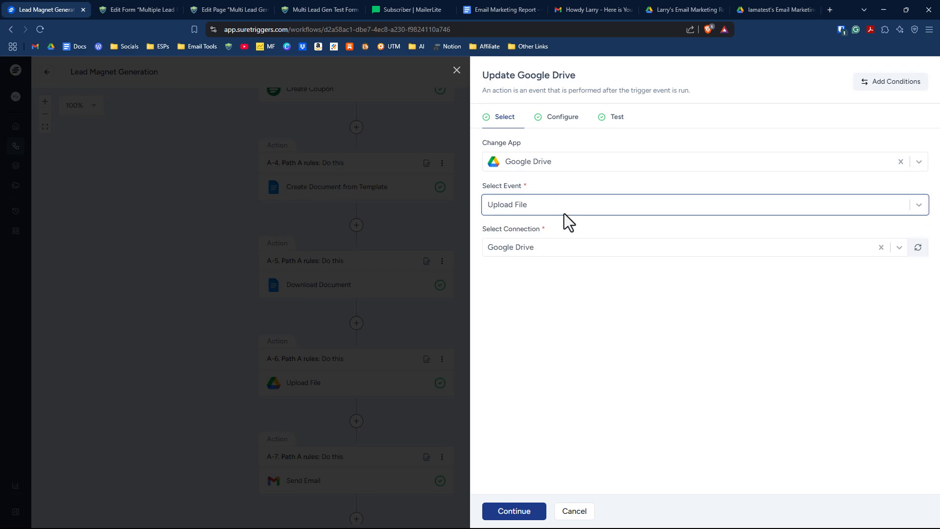
pyautogui.click(556, 244)
pyautogui.click(561, 240)
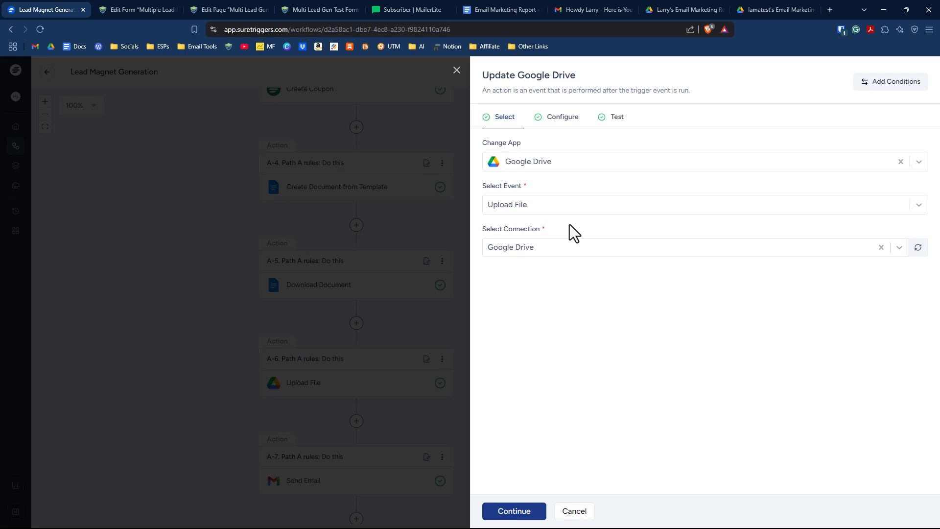
# Examine the Upload File configuration and the Download Document data available for its File URL field
pyautogui.click(559, 120)
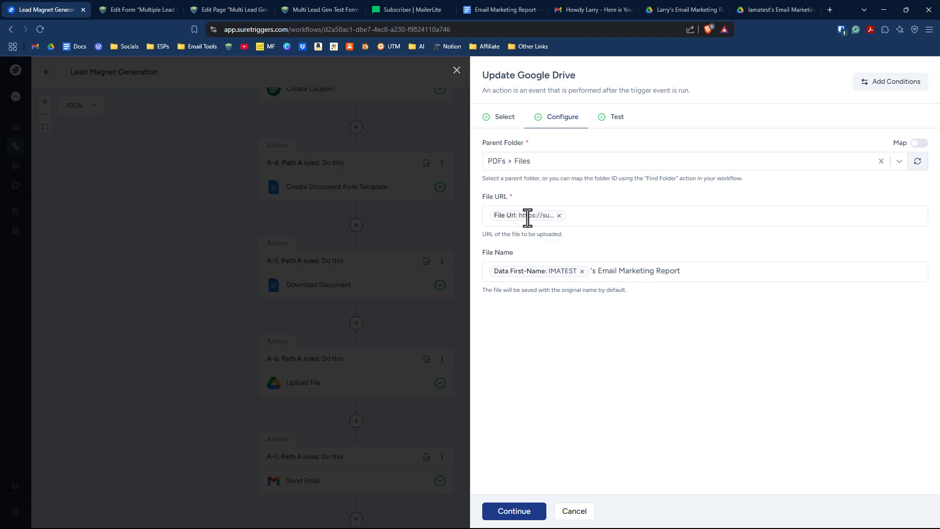
pyautogui.click(601, 216)
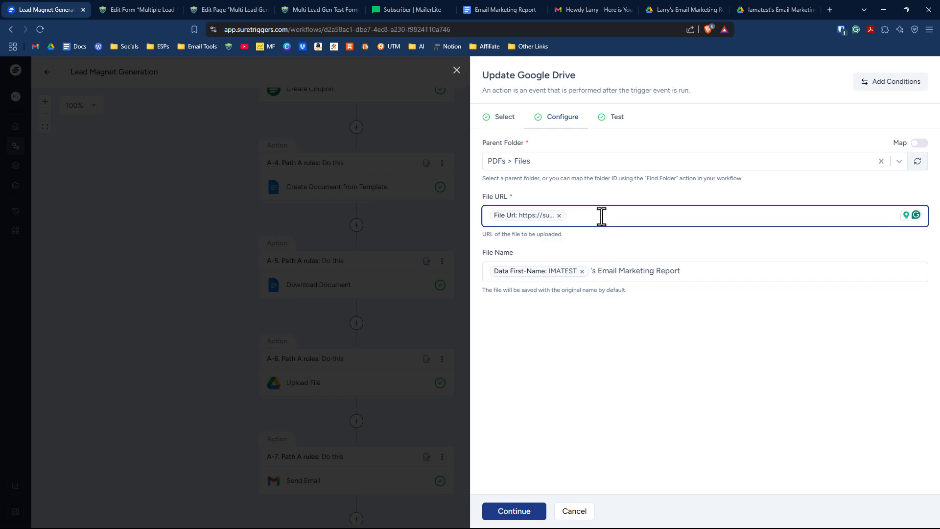
pyautogui.write('@')
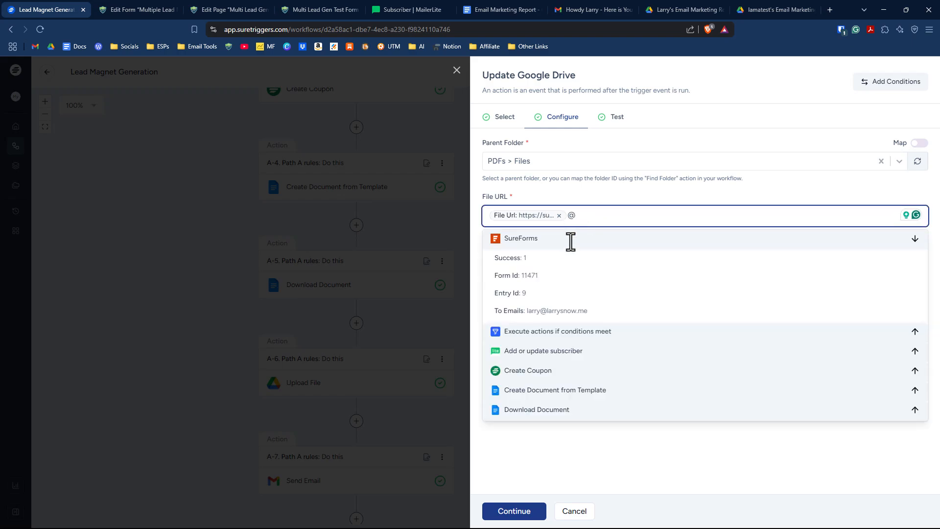
pyautogui.click(864, 410)
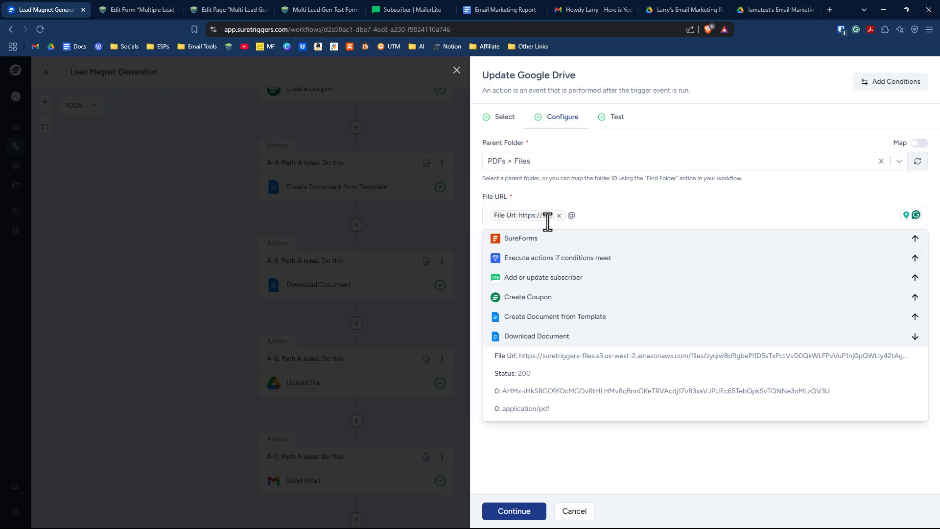
pyautogui.click(533, 196)
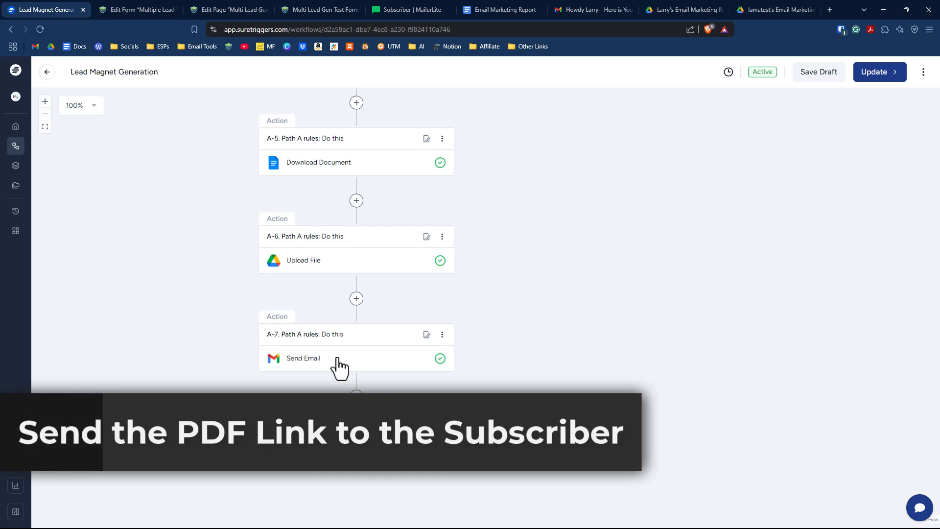
# Review the Gmail Send Email action's configuration, from the recipient and sender fields to the subject, body and download link
pyautogui.click(338, 360)
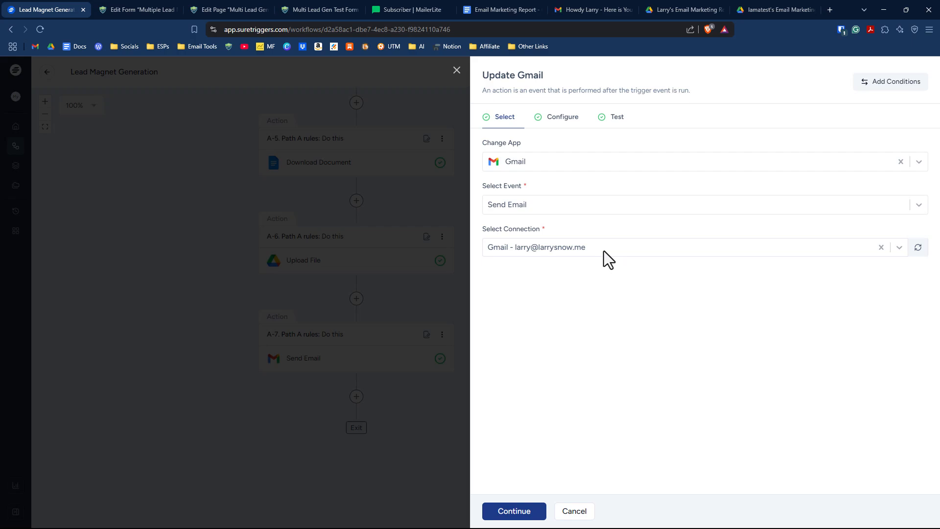
pyautogui.click(559, 128)
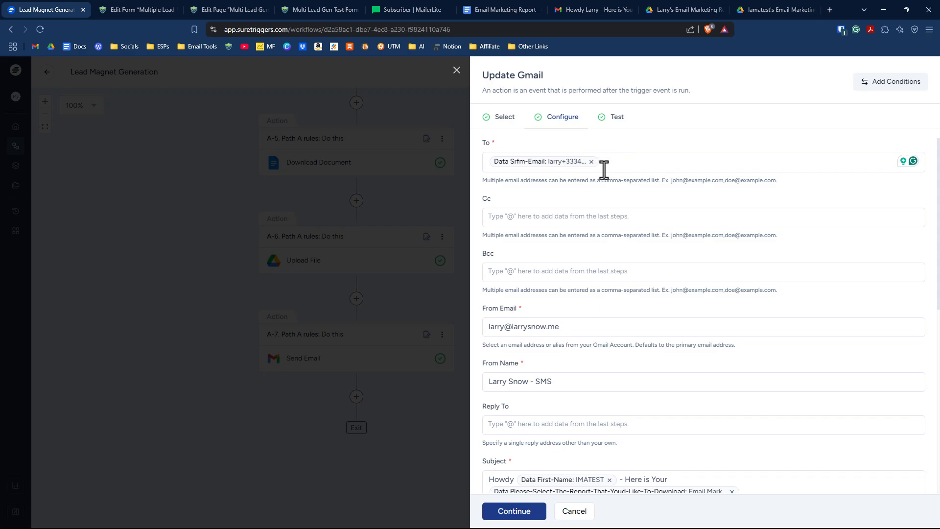
pyautogui.scroll(-1, 602, 220)
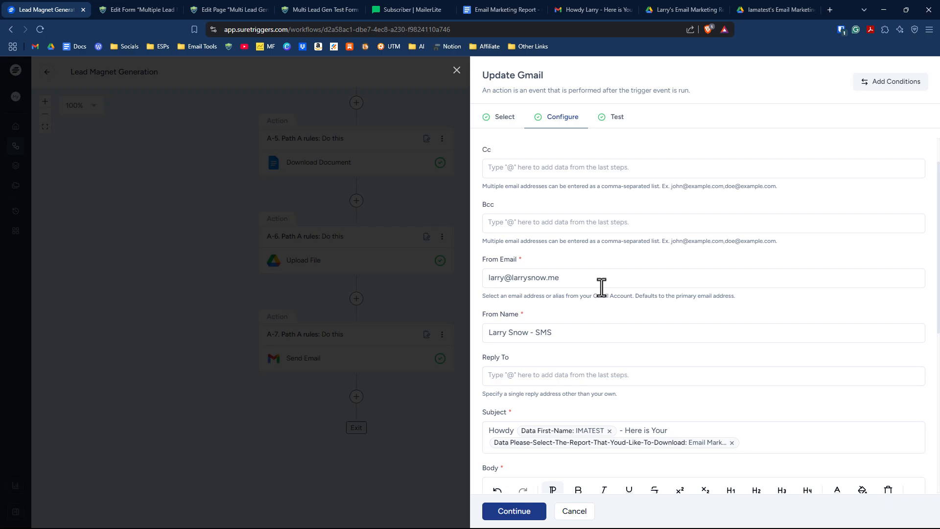
pyautogui.scroll(-3, 617, 325)
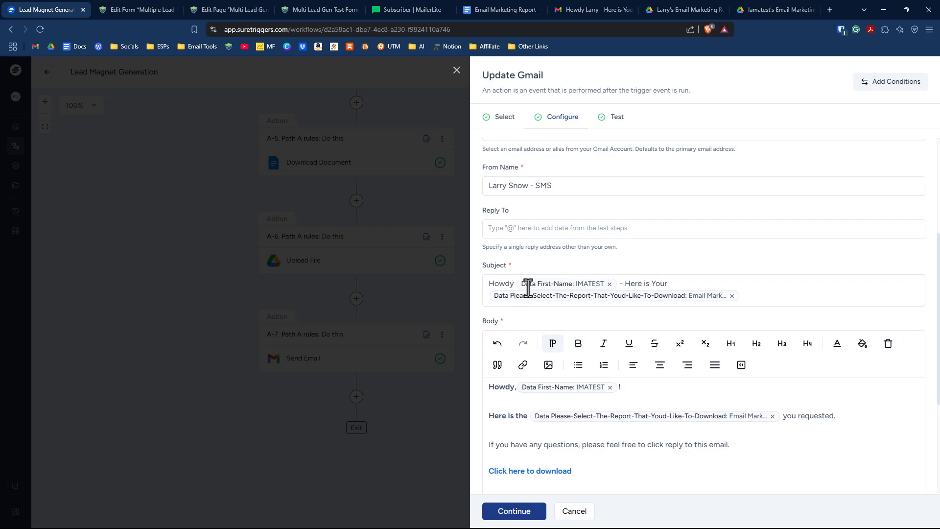
pyautogui.scroll(-2, 636, 276)
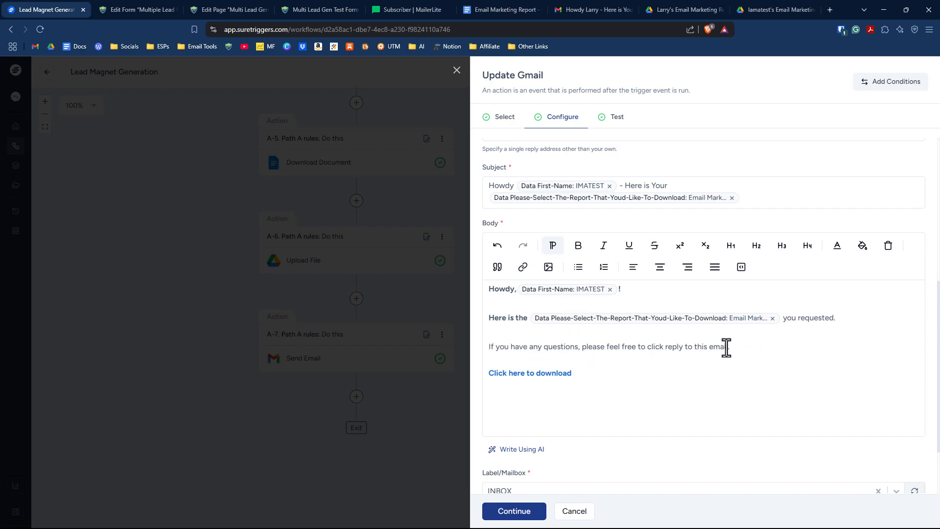
pyautogui.click(522, 375)
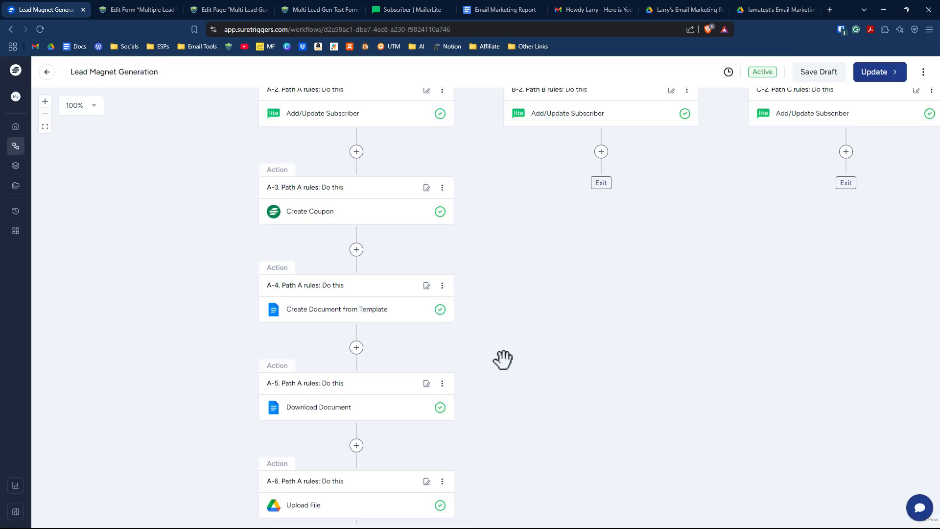
# Open the workflow history and examine each executed step of the most recent Lead Magnet Generation run
pyautogui.scroll(2, 503, 360)
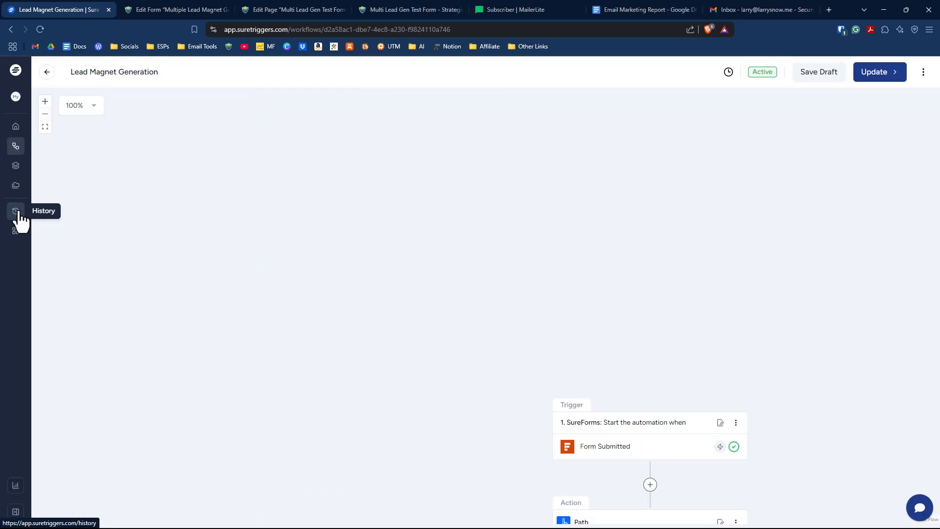
pyautogui.click(16, 211)
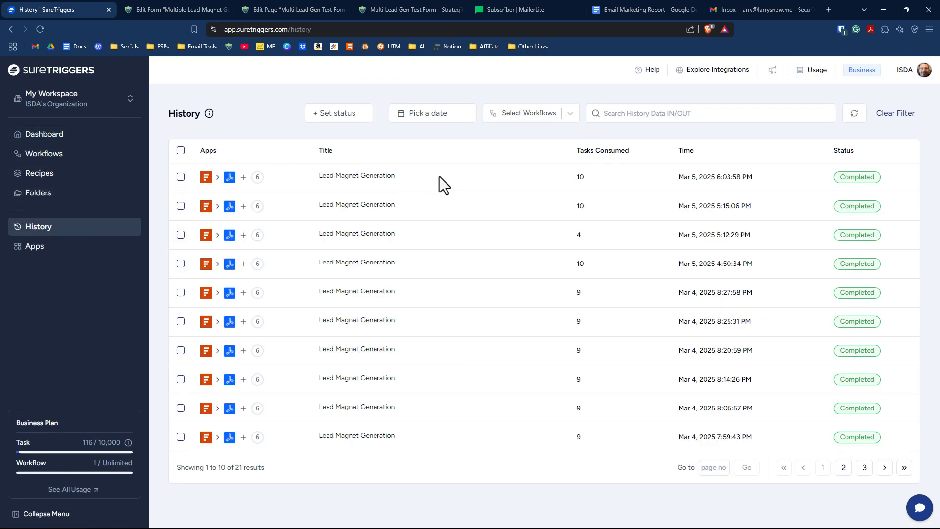
pyautogui.click(393, 186)
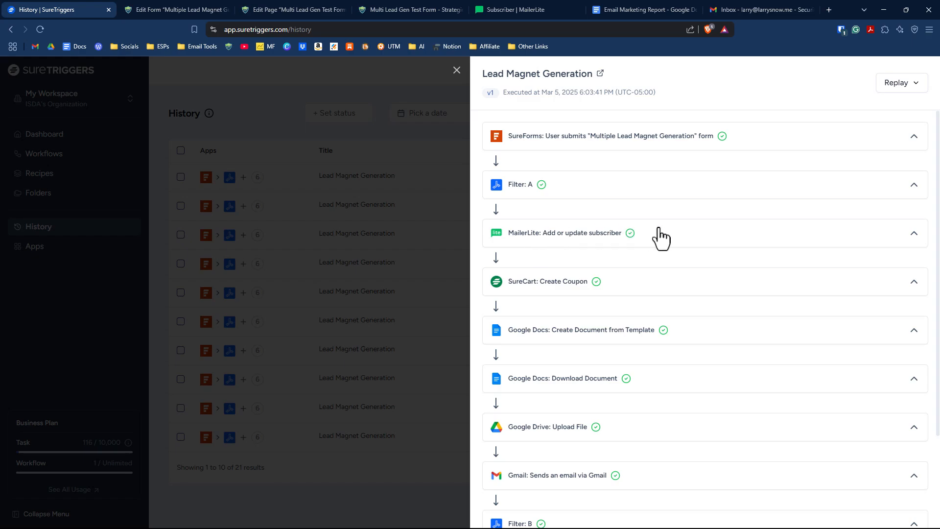
pyautogui.scroll(-1, 680, 235)
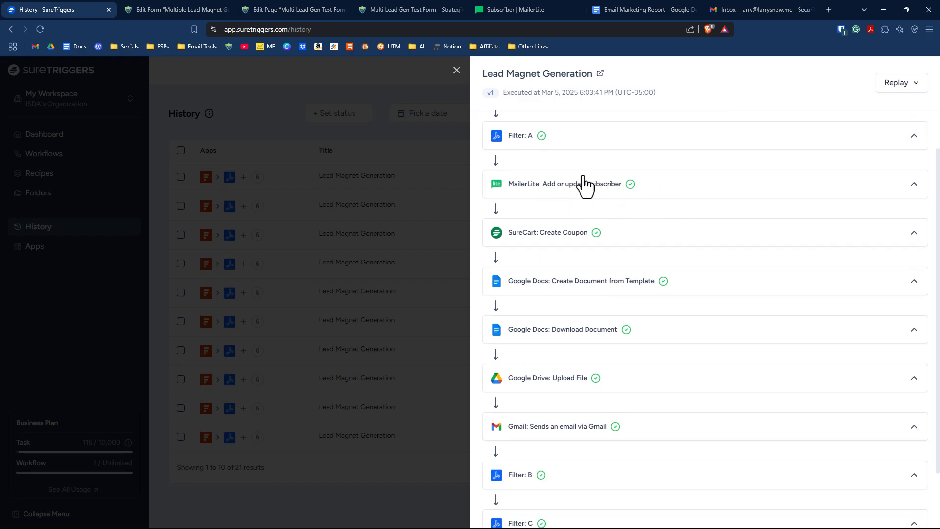
pyautogui.scroll(-1, 612, 183)
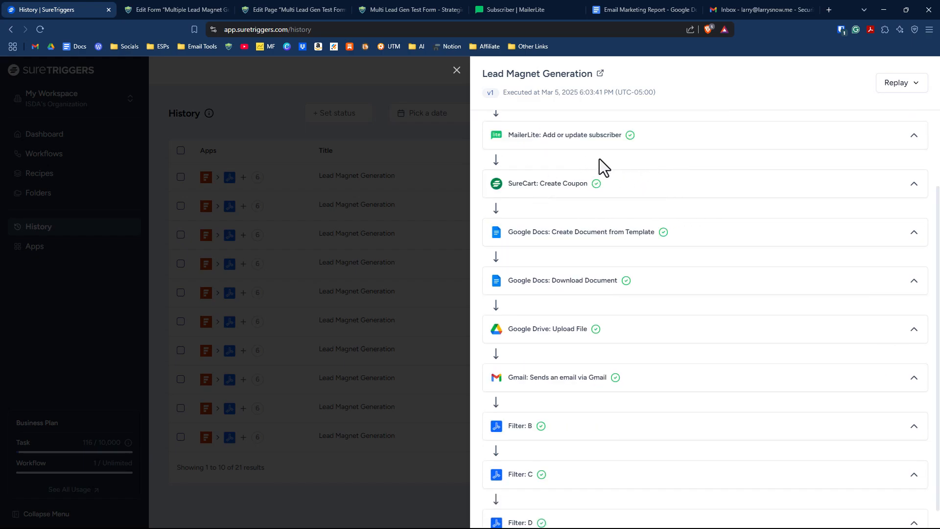
pyautogui.scroll(-1, 687, 185)
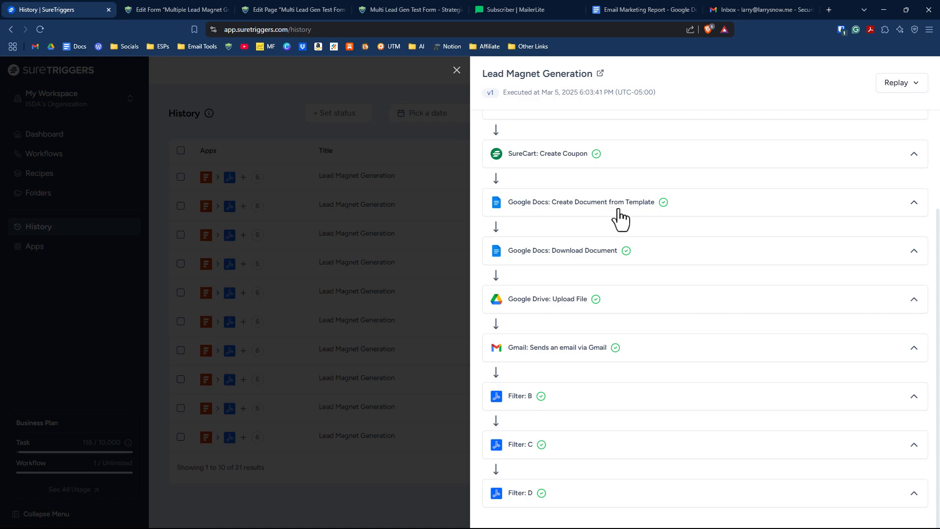